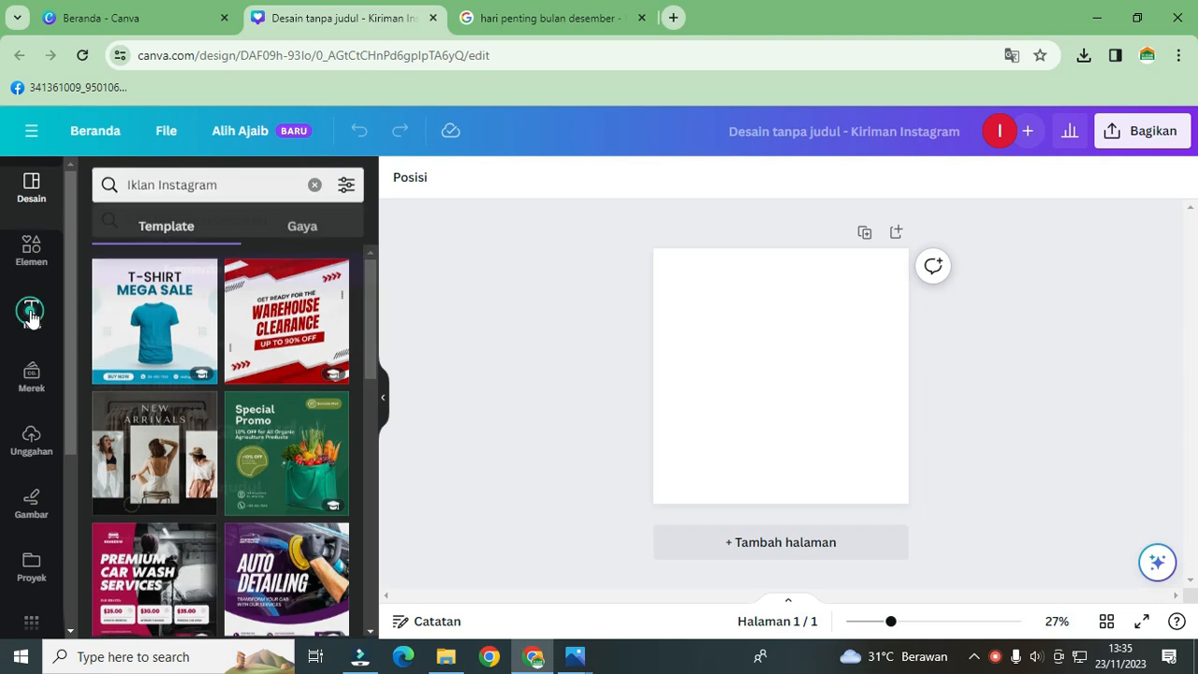
Add a subheading reading "Memperingati Hari" and place it centred in the upper part of the page
click(195, 458)
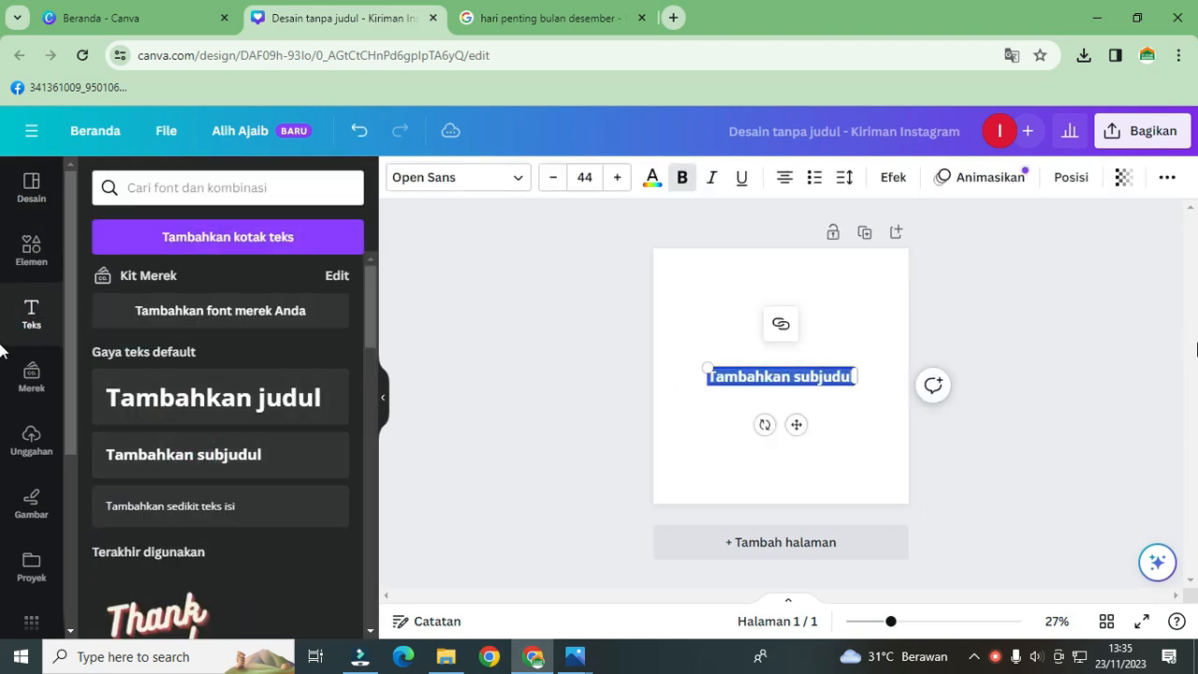
text(Me)
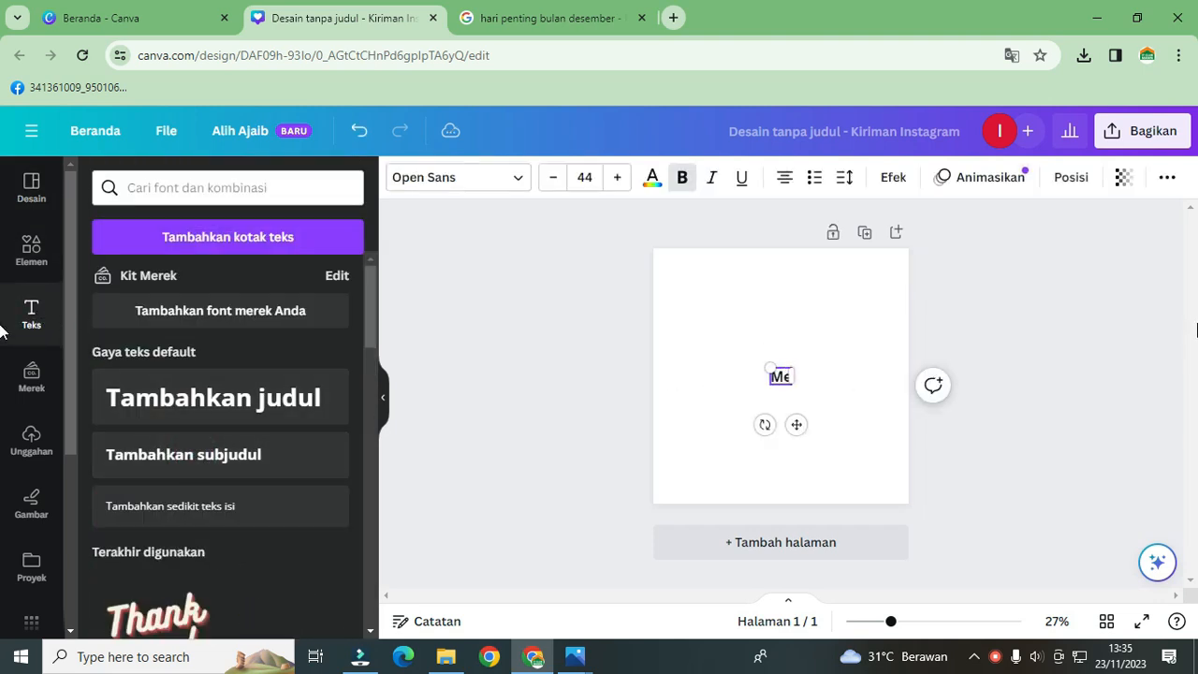
text(mperingati)
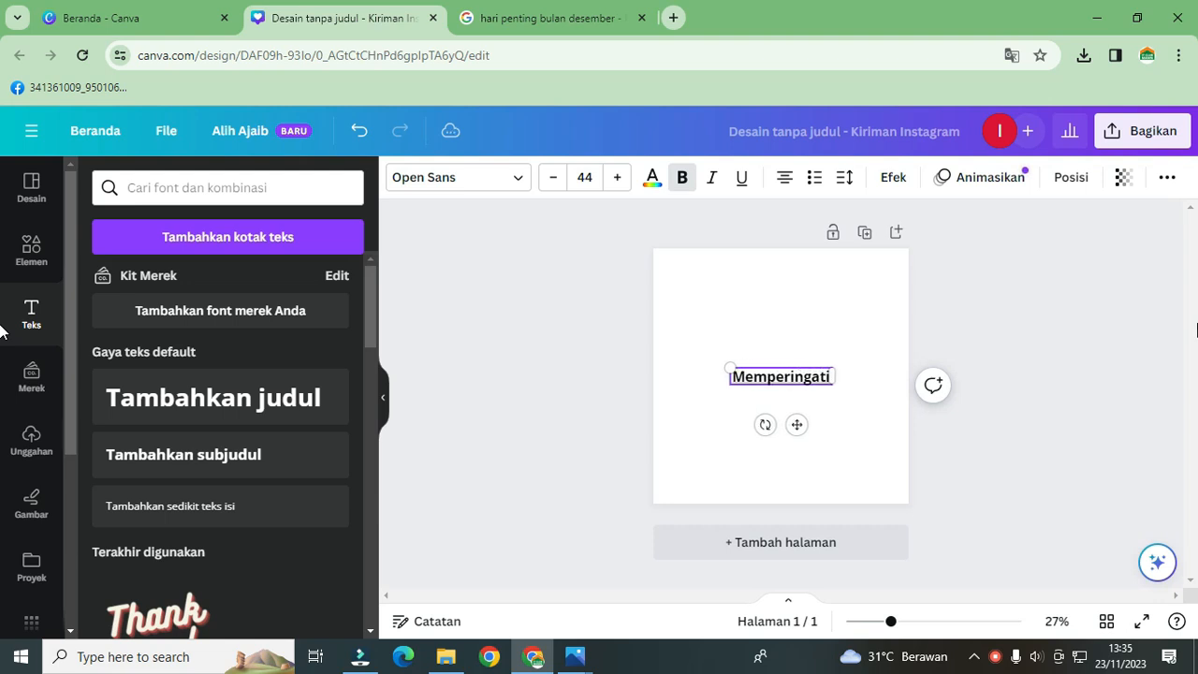
text( Har)
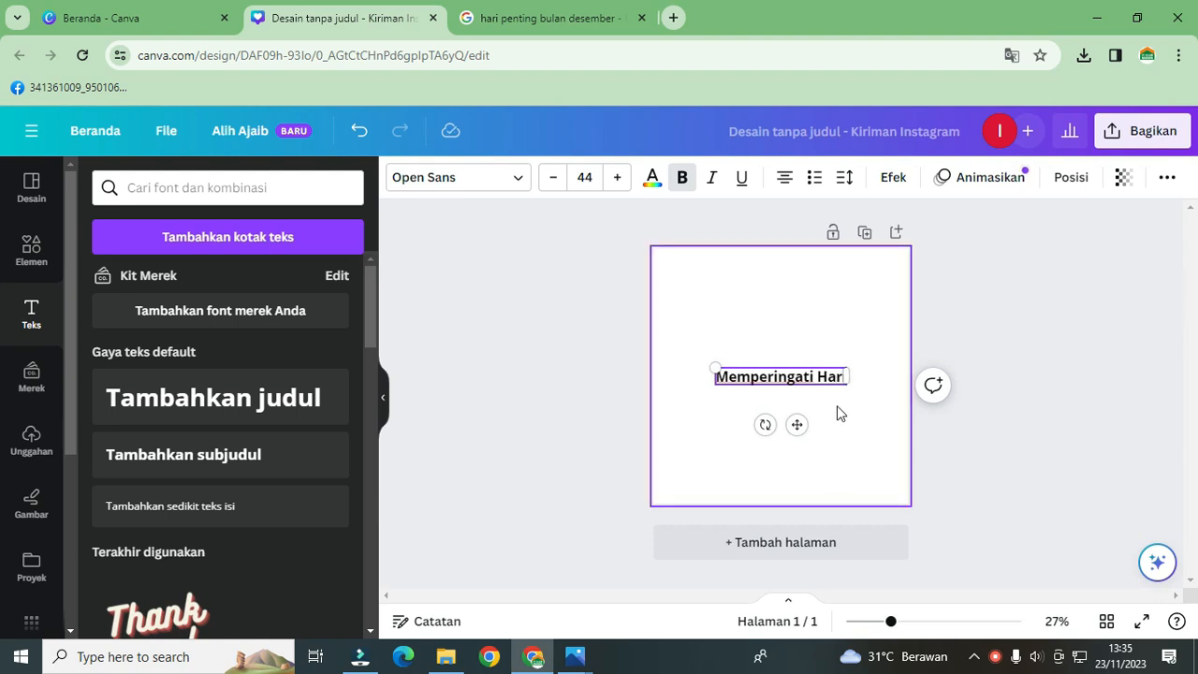
text(i)
drag(813, 379, 813, 309)
click(810, 421)
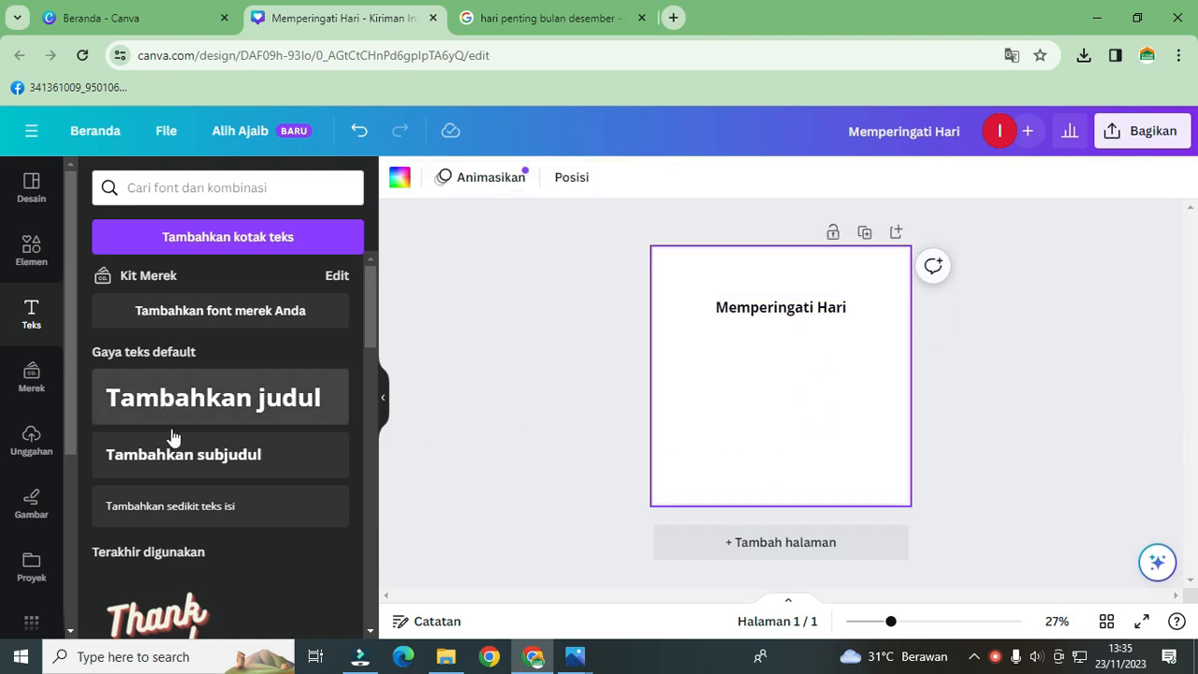
Add a second subheading reading "HAK ASASI MANUSIA" and enlarge it to font size 56, centred on the page
click(183, 456)
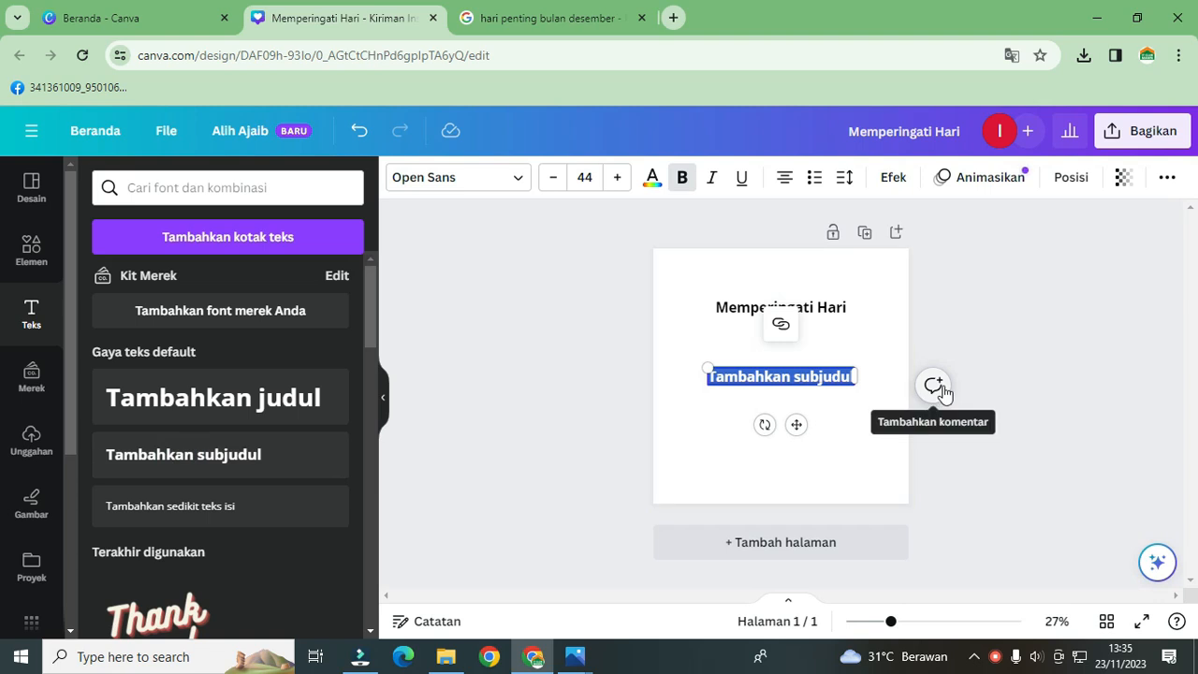
text(HAR)
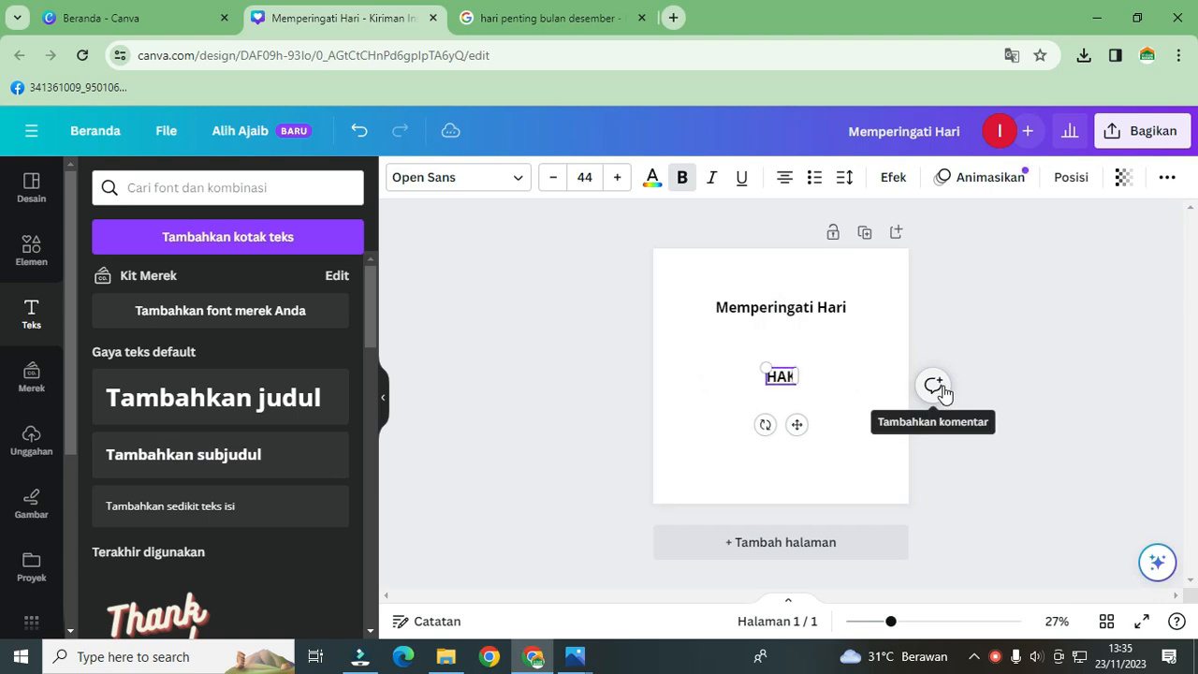
text( ASASI)
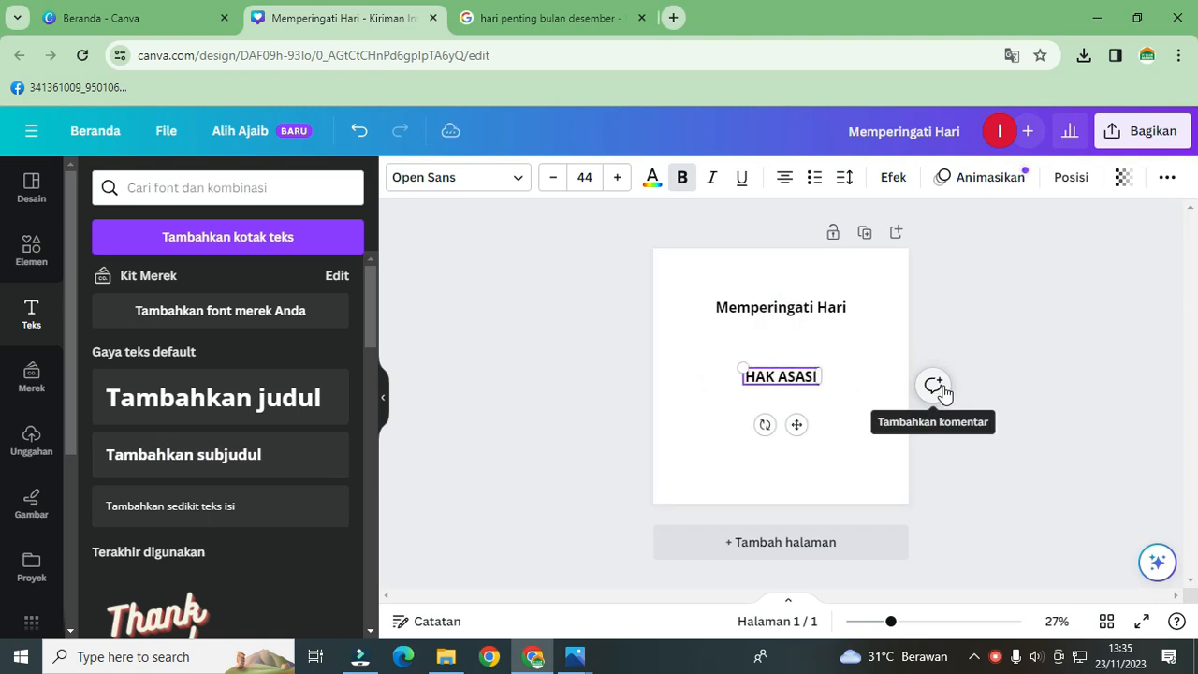
text( MANUSIA)
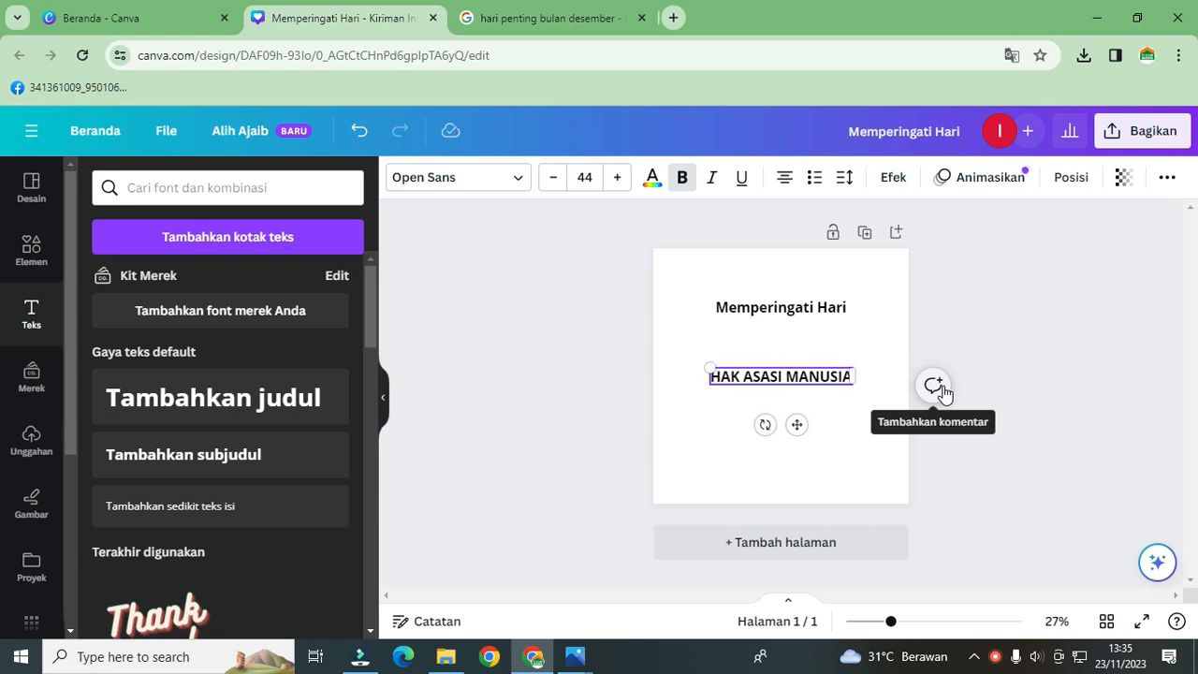
drag(700, 360, 669, 360)
click(798, 408)
mouse_move(791, 393)
mouse_down()
mouse_move(796, 379)
mouse_move(803, 397)
mouse_up()
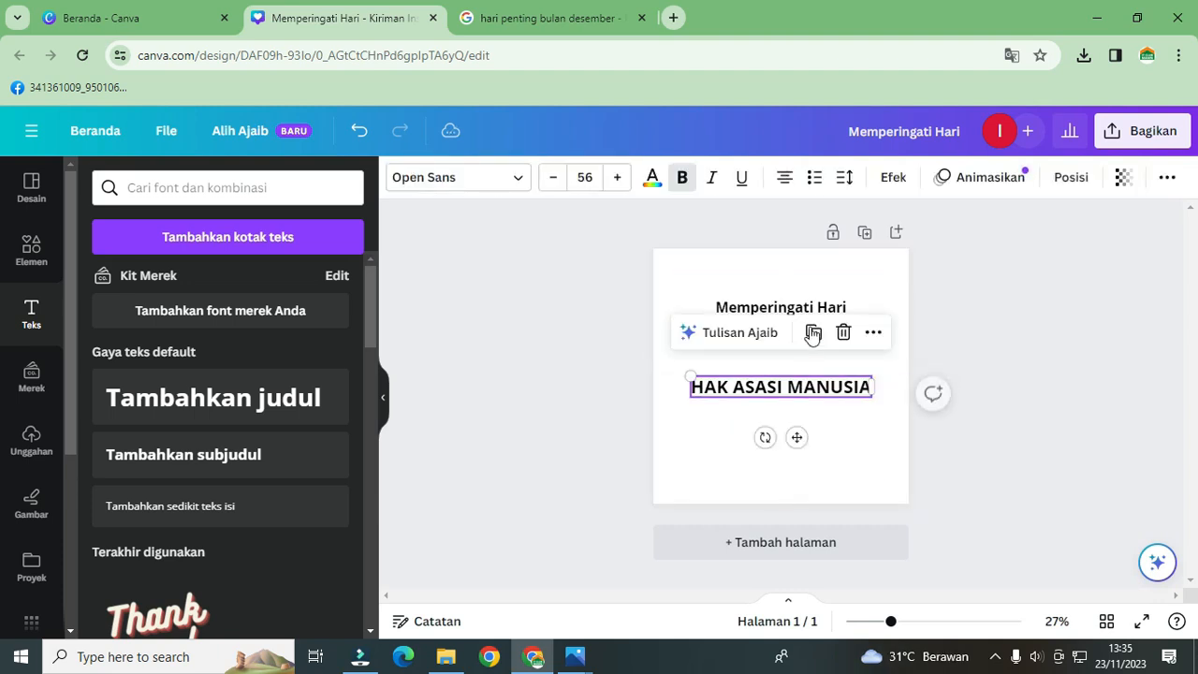
Stack "Memperingati Hari" closely above "HAK ASASI MANUSIA" and move both lines to the upper part of the page
drag(810, 307, 810, 367)
click(866, 273)
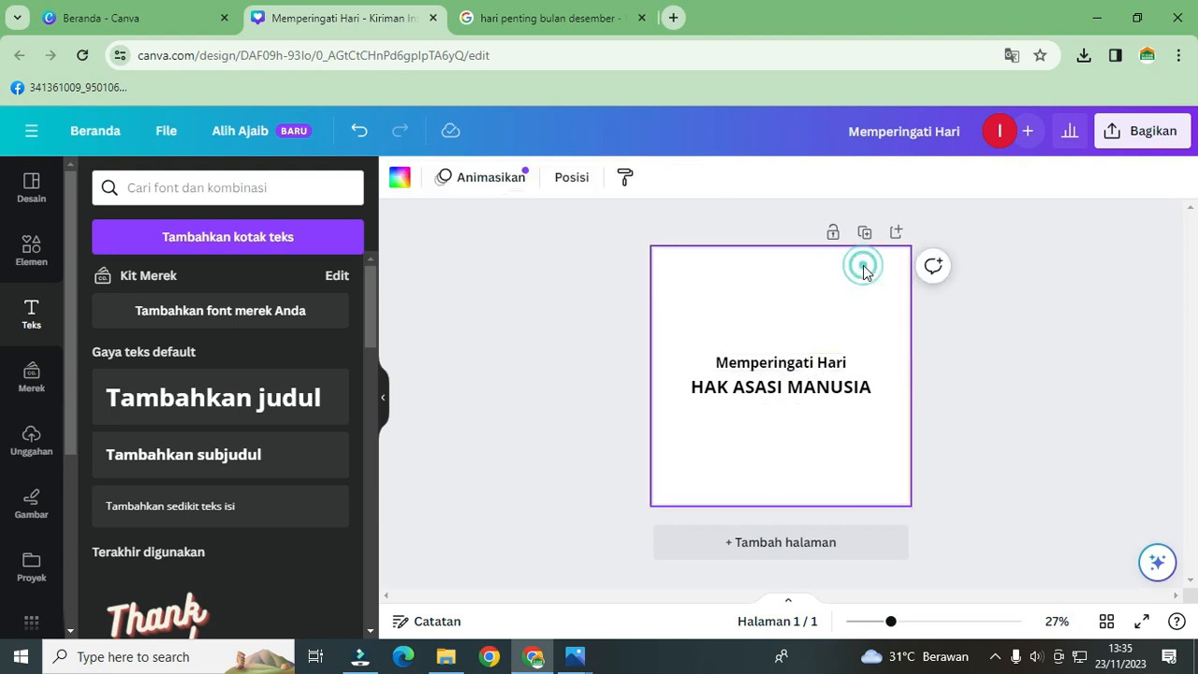
drag(813, 361, 818, 303)
drag(814, 385, 815, 338)
click(825, 401)
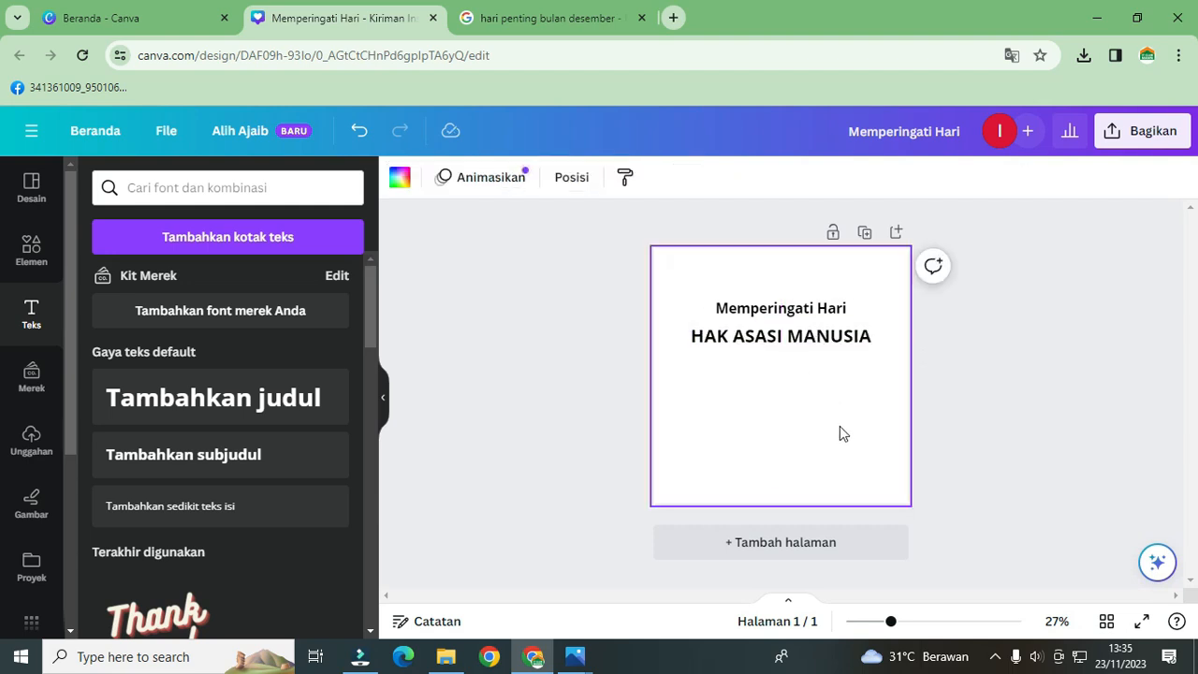
Search the elements for "hak asasi manusia" and show all the graphics results
click(43, 260)
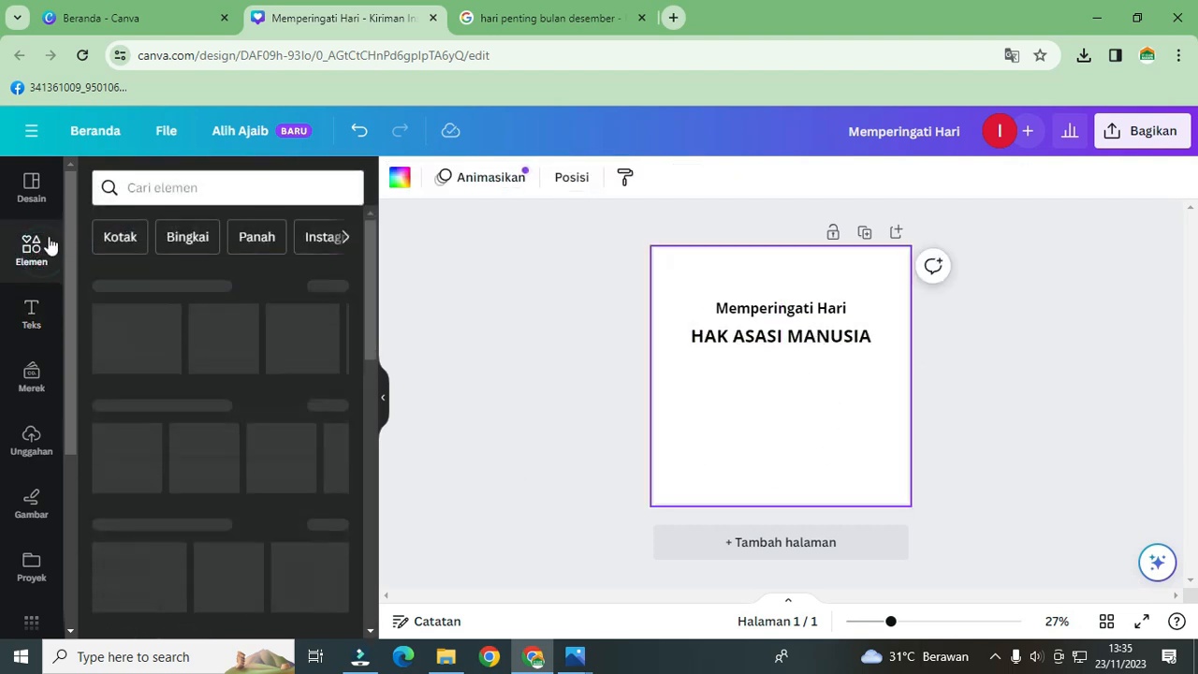
click(164, 187)
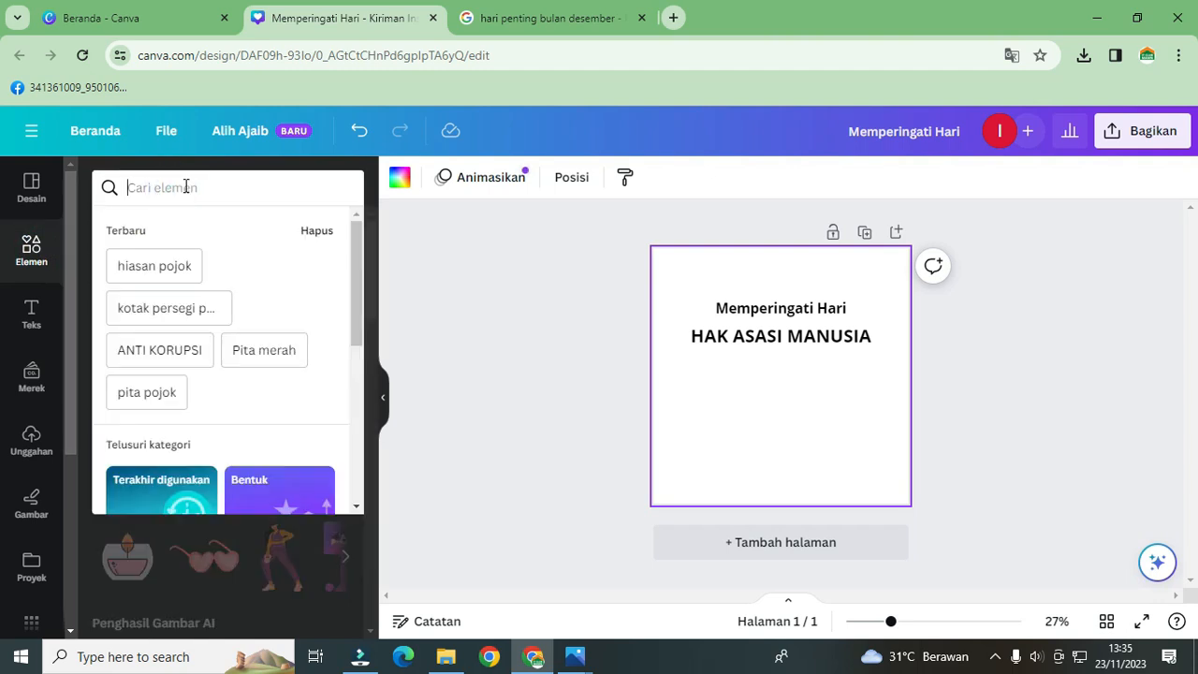
text(HAK AS)
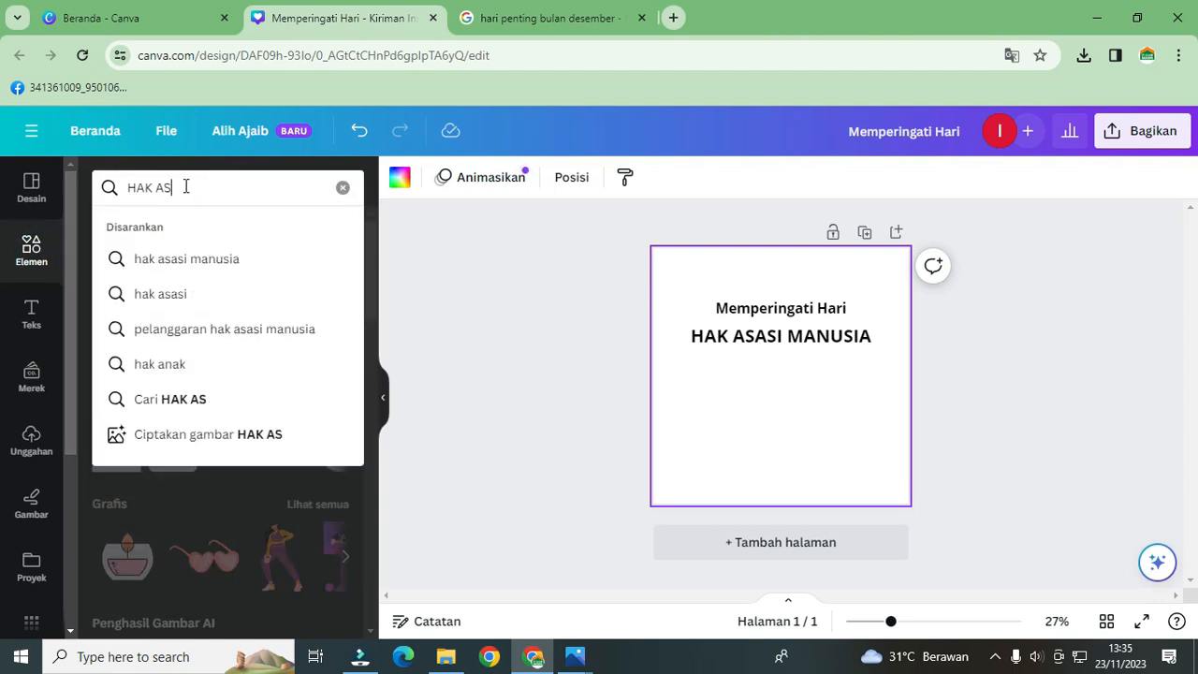
text(ASI)
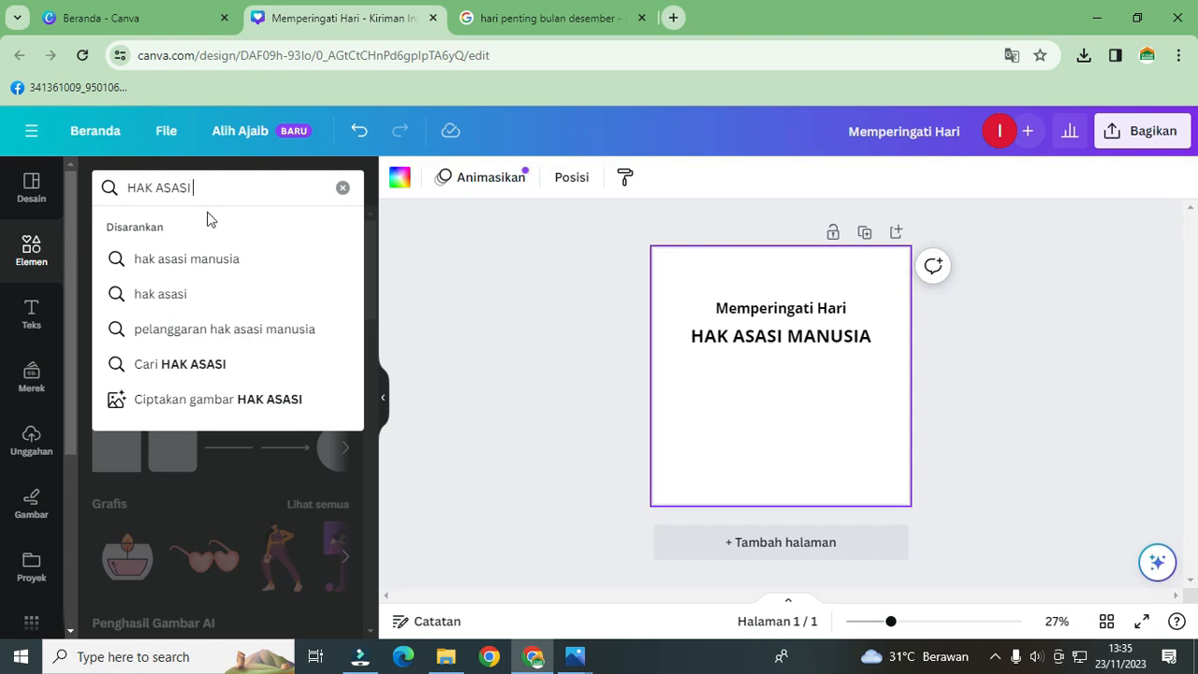
click(224, 262)
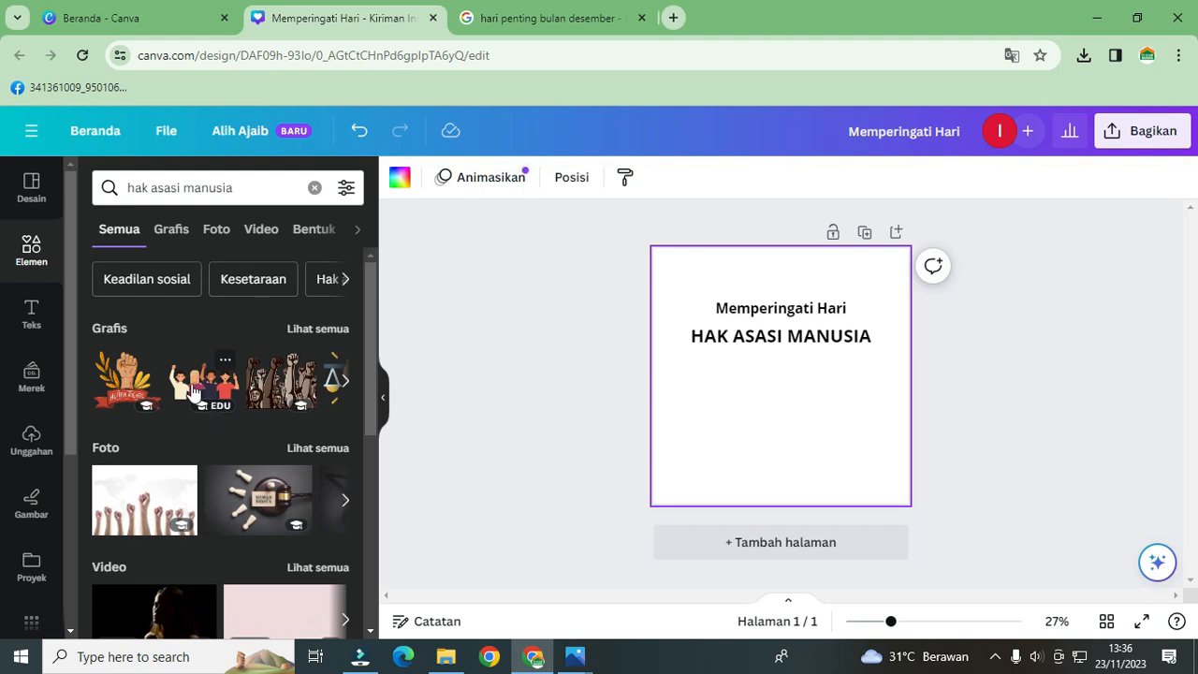
click(318, 330)
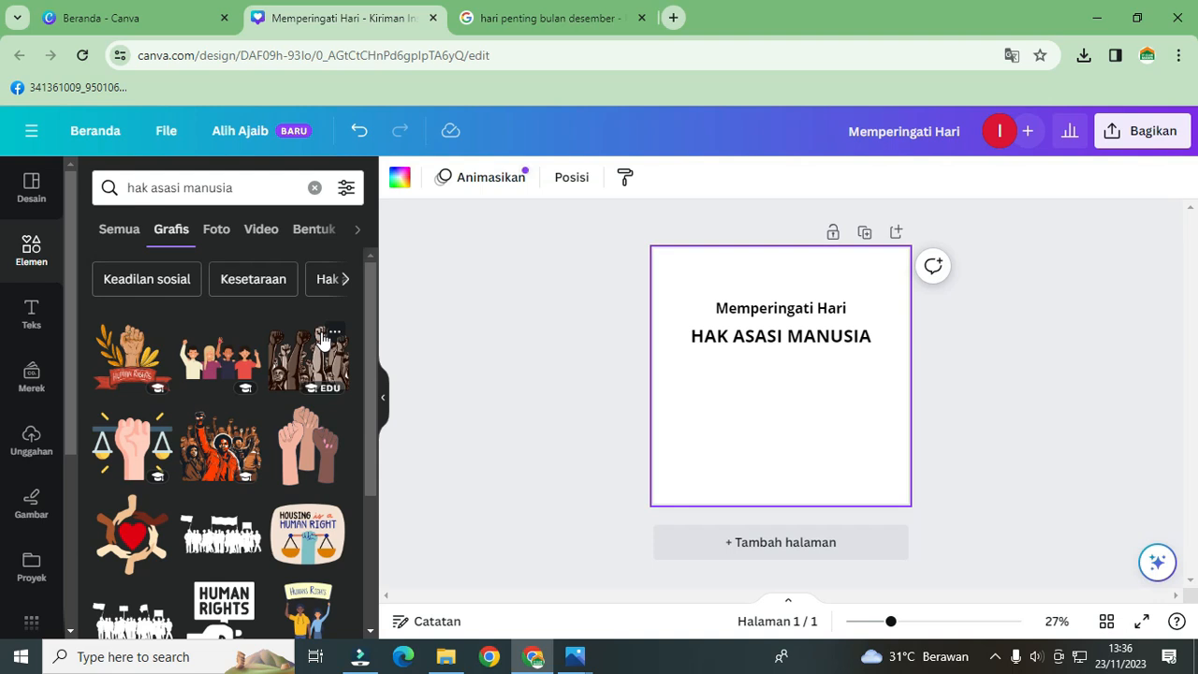
Insert the graphic of hands circling a red heart, enlarge it slightly and centre it below the two text lines
click(138, 545)
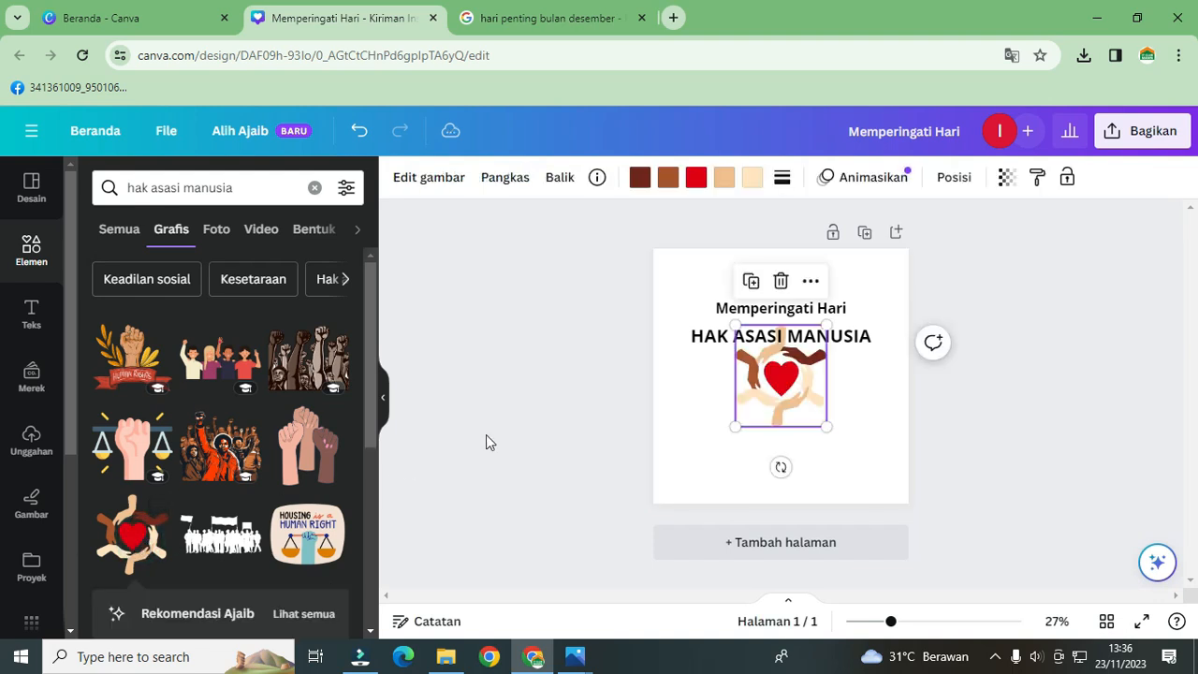
drag(796, 385, 796, 415)
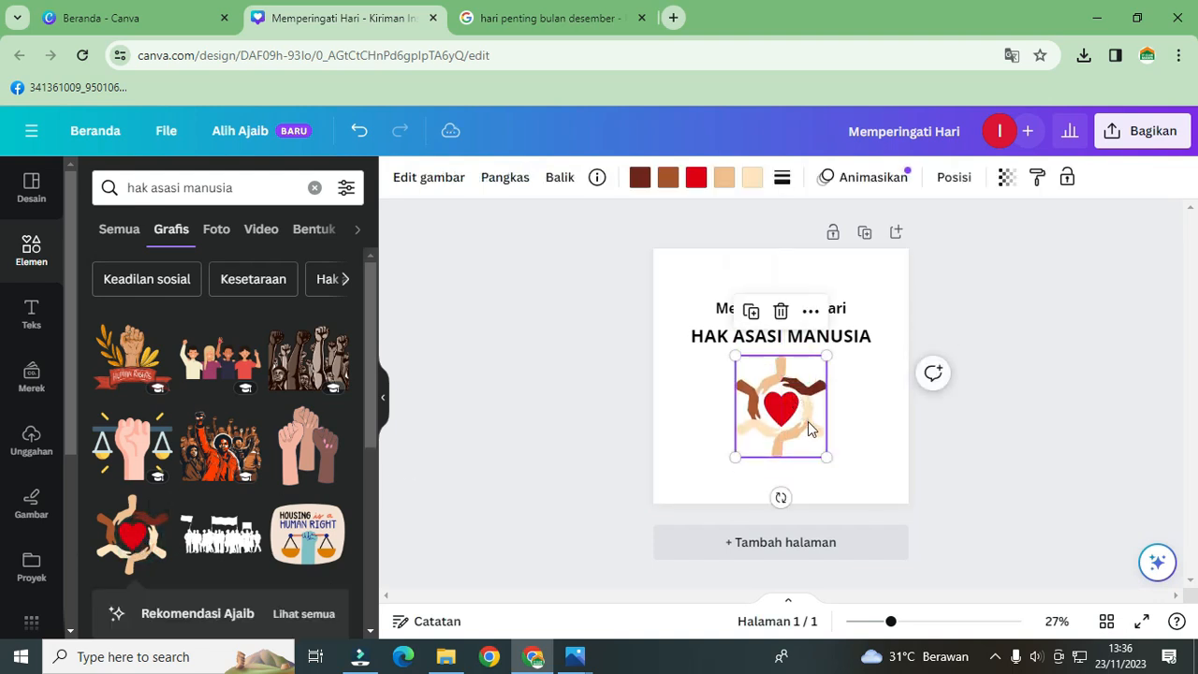
drag(827, 456, 845, 477)
drag(815, 437, 807, 432)
click(855, 425)
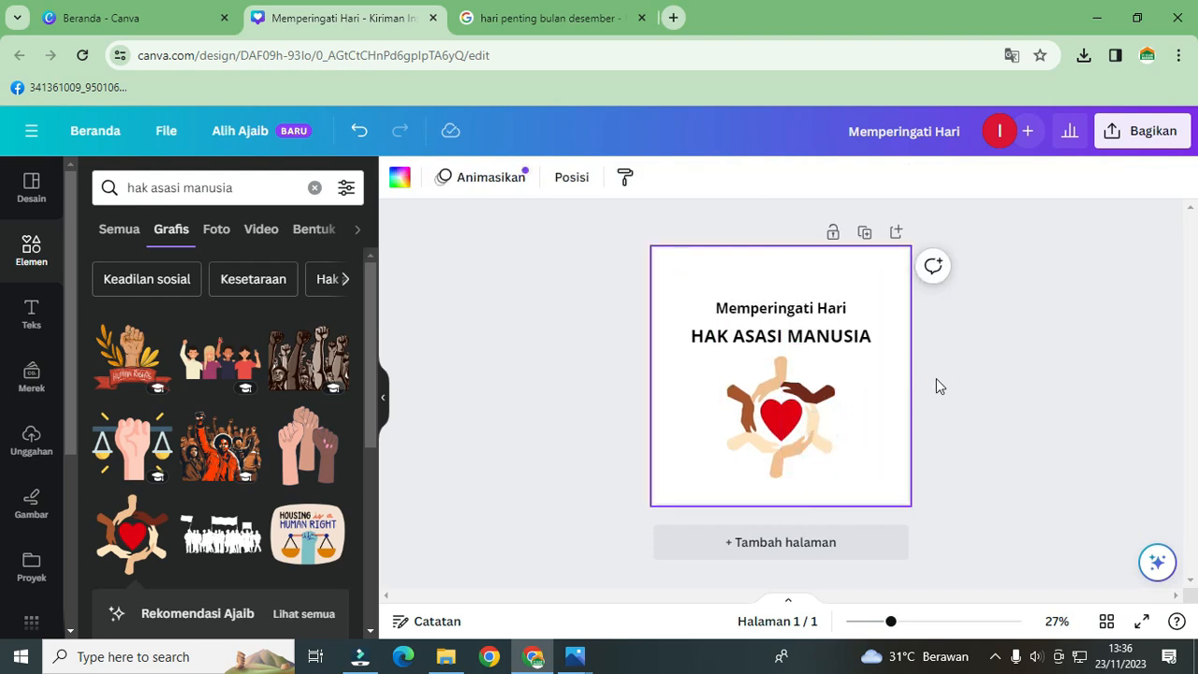
Shift both text lines and the hands-and-heart graphic slightly higher on the page, keeping them centred
drag(827, 315, 823, 294)
drag(781, 335, 830, 326)
click(815, 400)
mouse_move(816, 400)
mouse_down()
mouse_move(812, 374)
mouse_move(812, 386)
mouse_up()
click(861, 400)
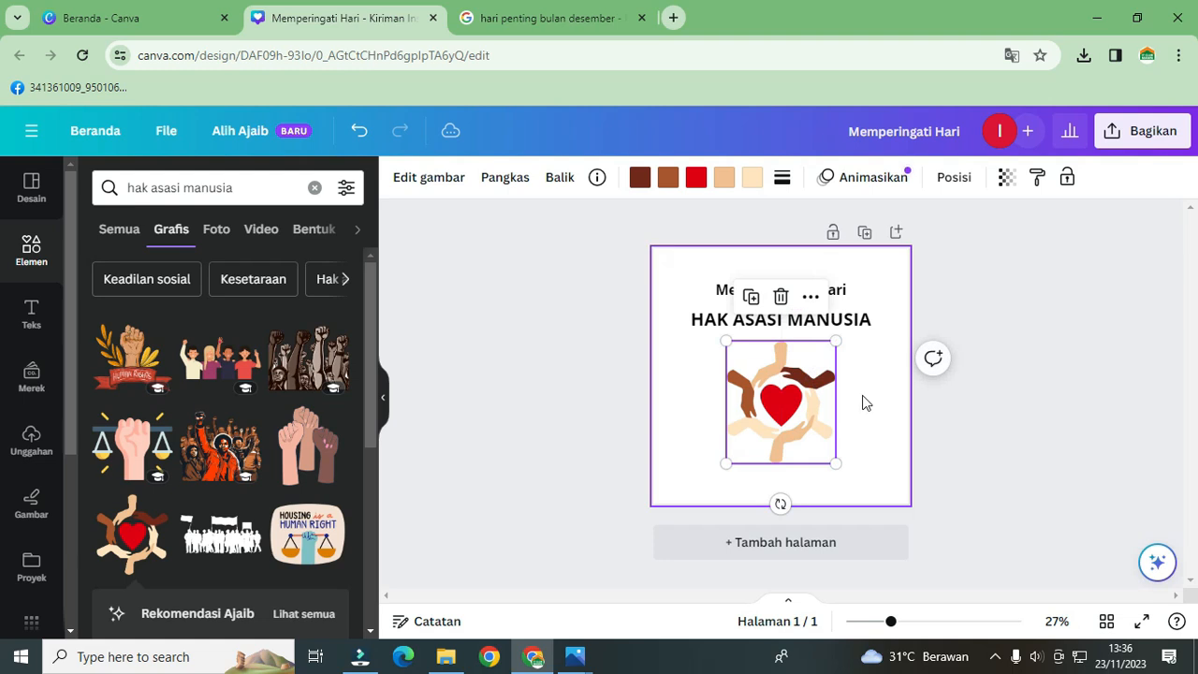
Search the graphics for corner decorations with the term "hiasan pojok"
click(7, 254)
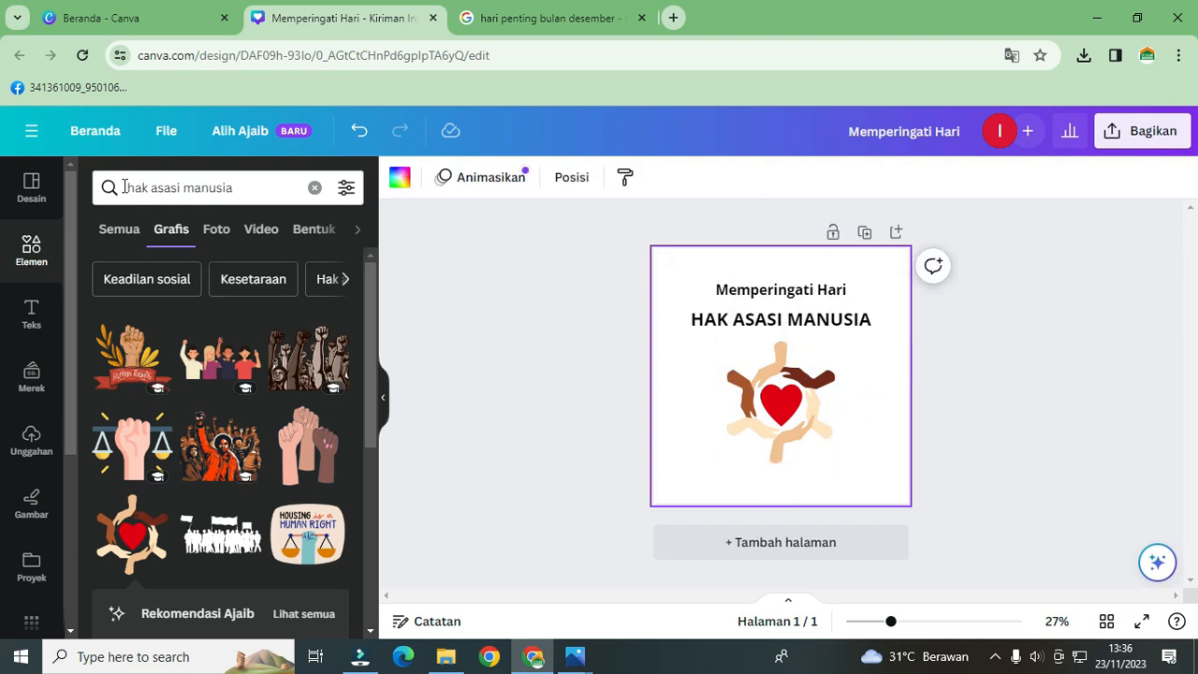
drag(244, 187, 91, 191)
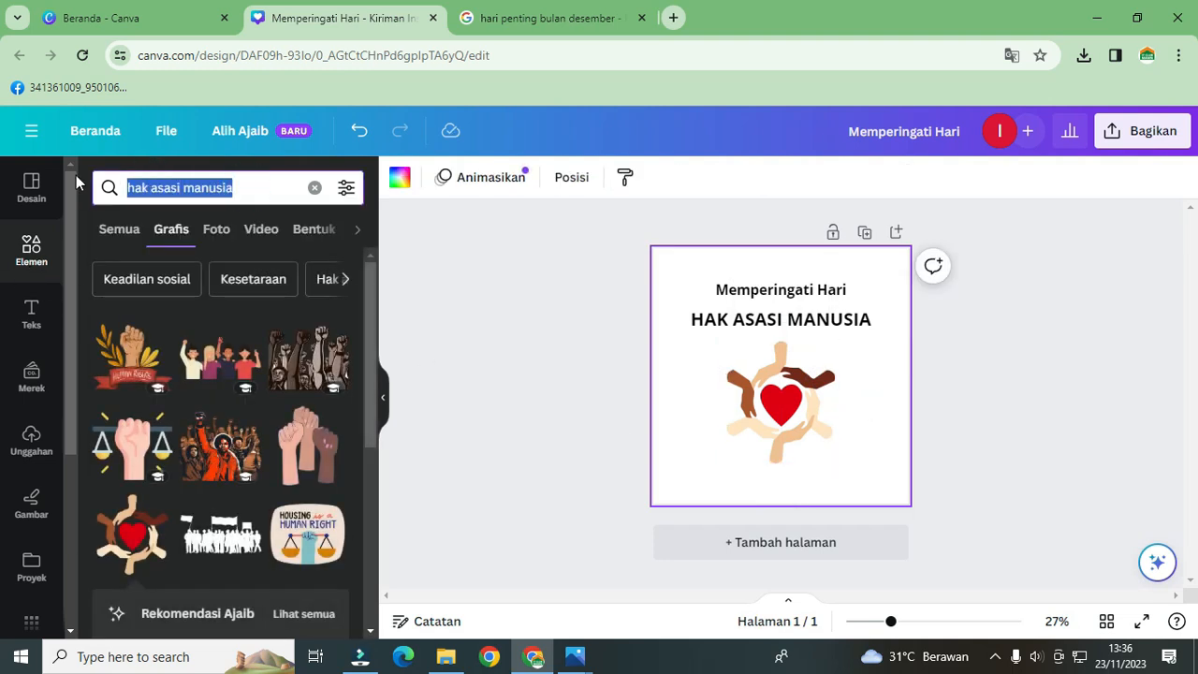
text(pojojk)
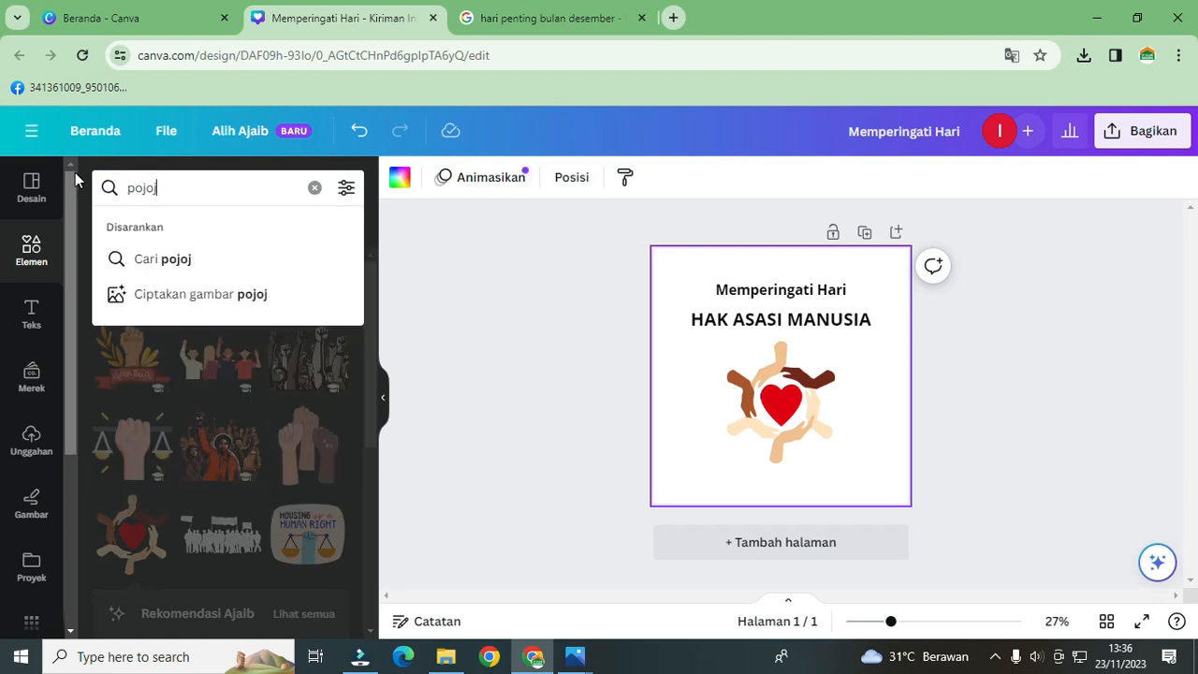
key(BackSpace)
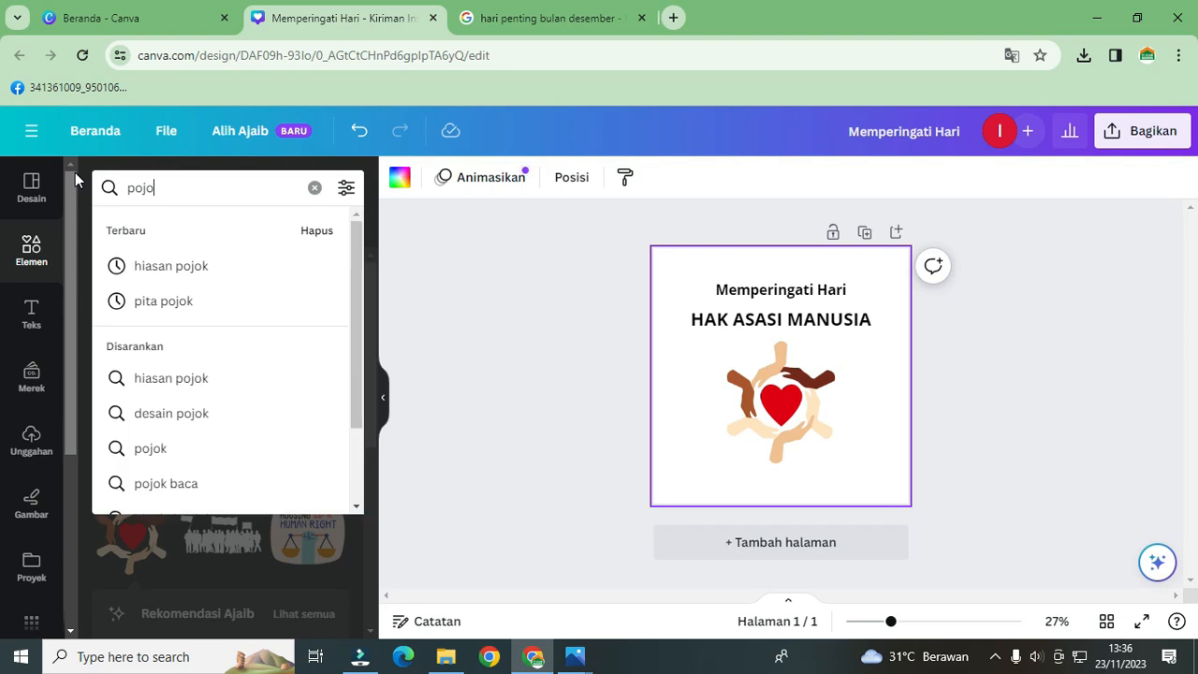
key(Return)
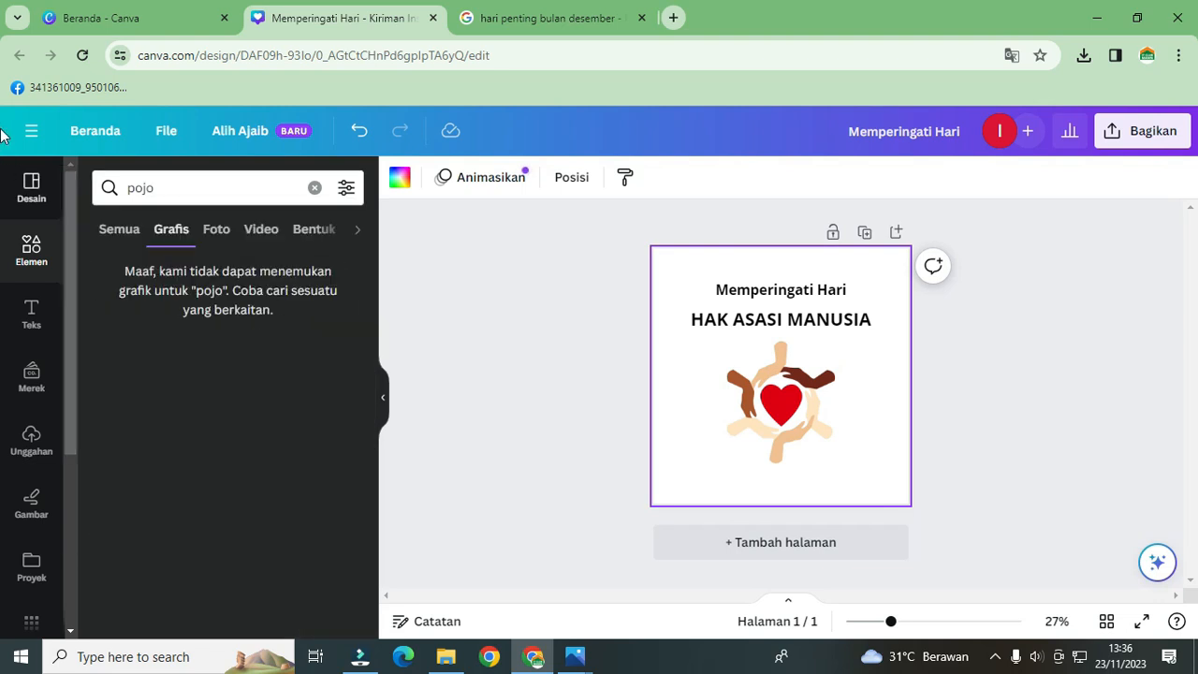
click(181, 191)
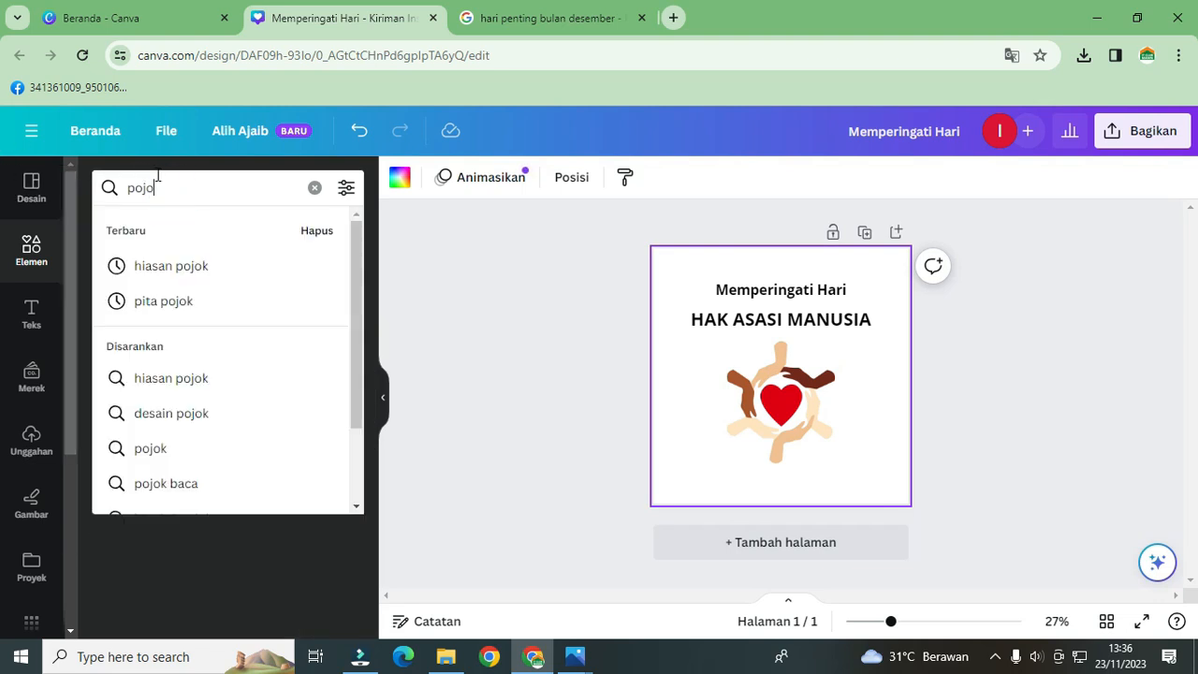
text(k)
click(187, 266)
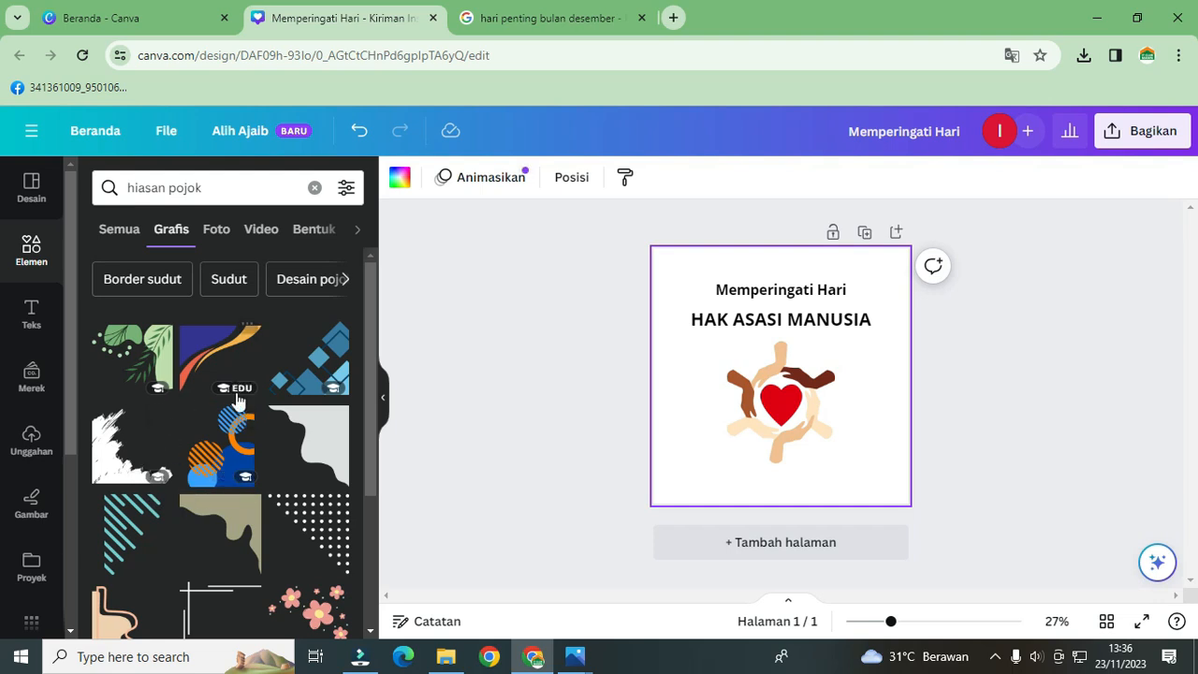
Insert the blue squares corner decoration, fit it into the page's lower-right corner and resize it to about 401 by 367
click(331, 365)
drag(808, 385, 883, 467)
drag(806, 409, 815, 420)
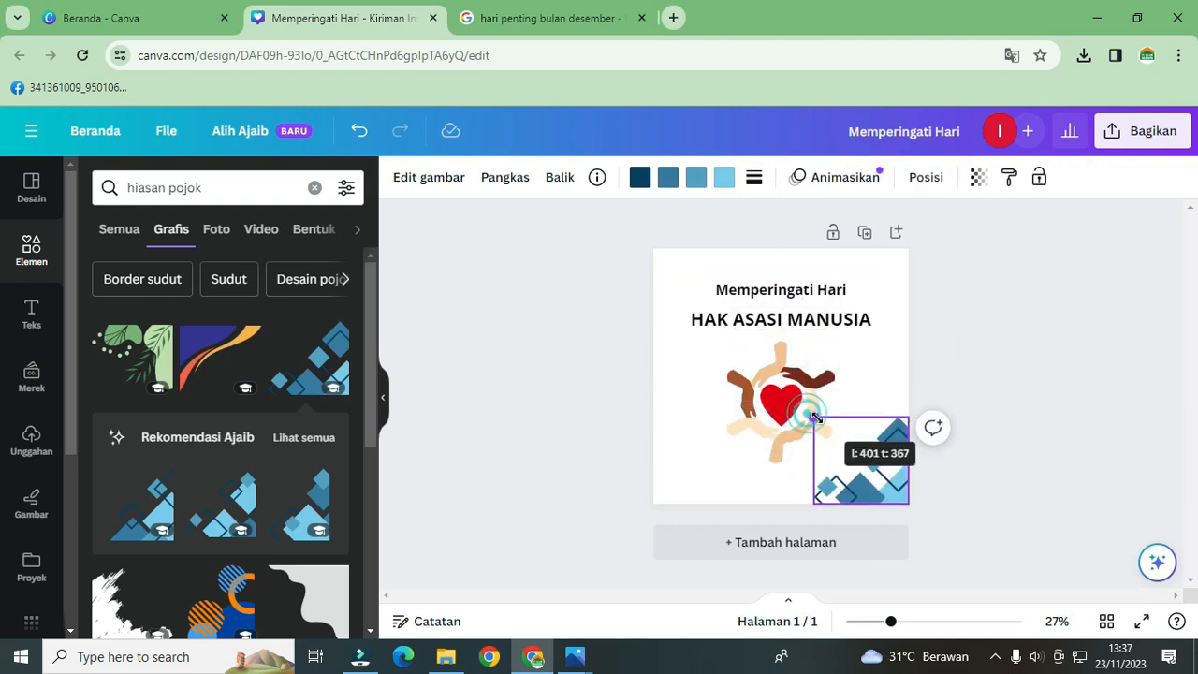
click(891, 334)
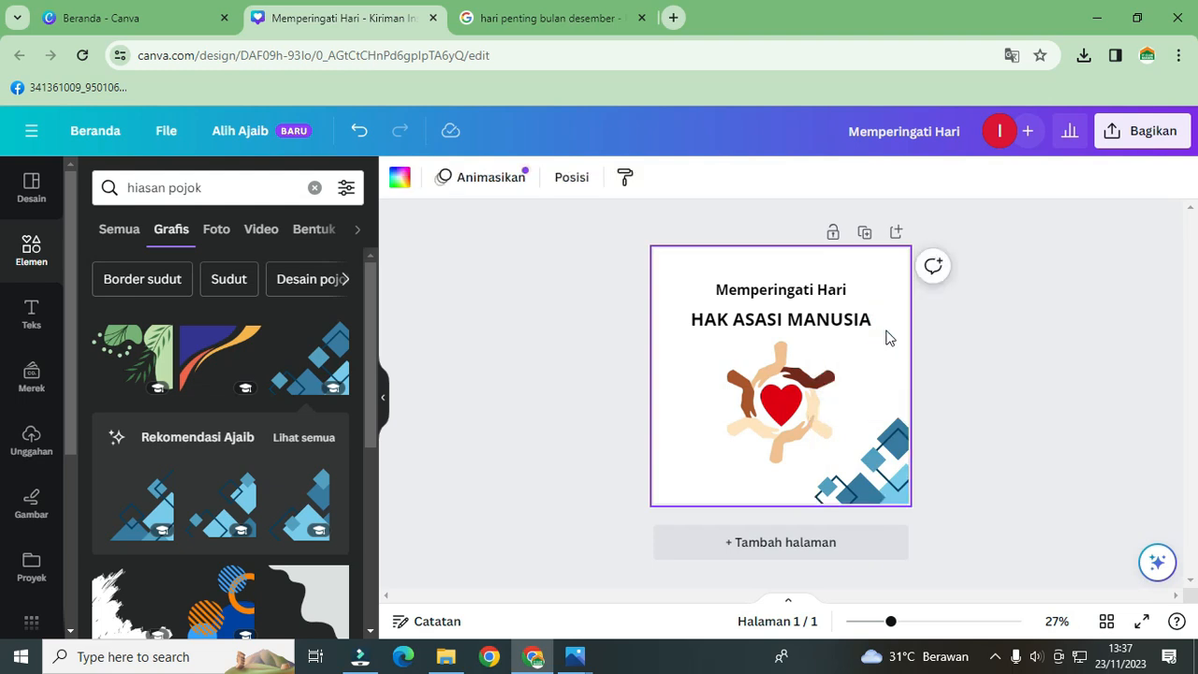
Try red and dark brown as the page background, ending with the solid yellow from the standard colours
click(399, 179)
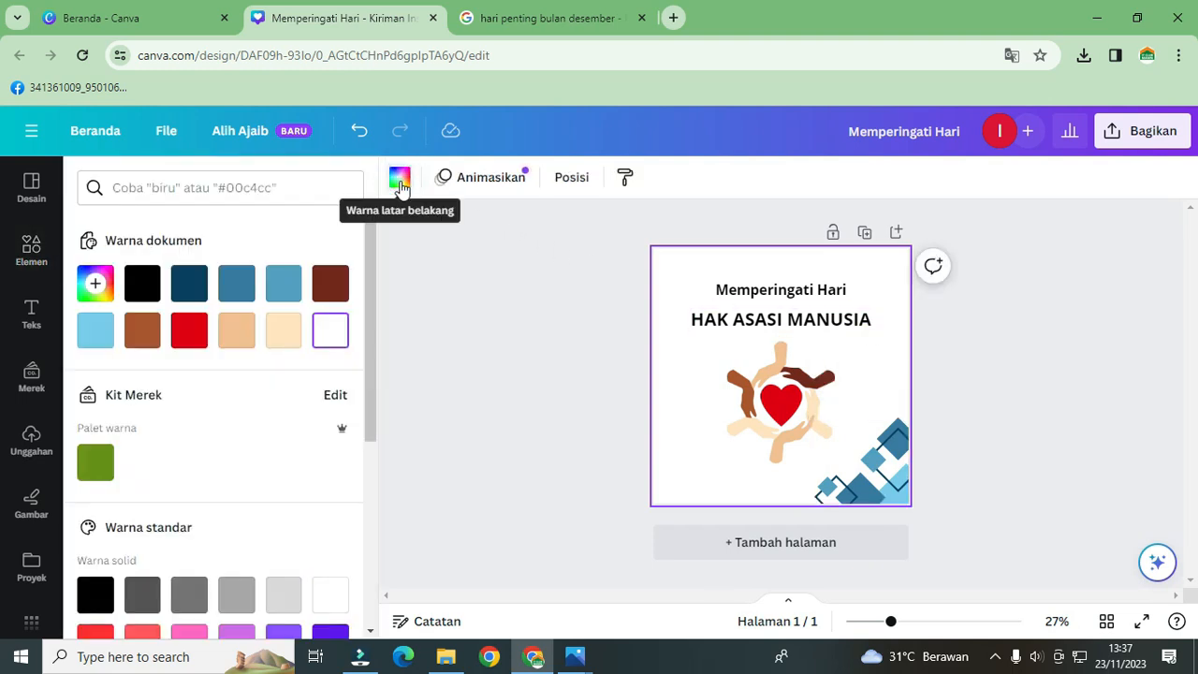
click(186, 338)
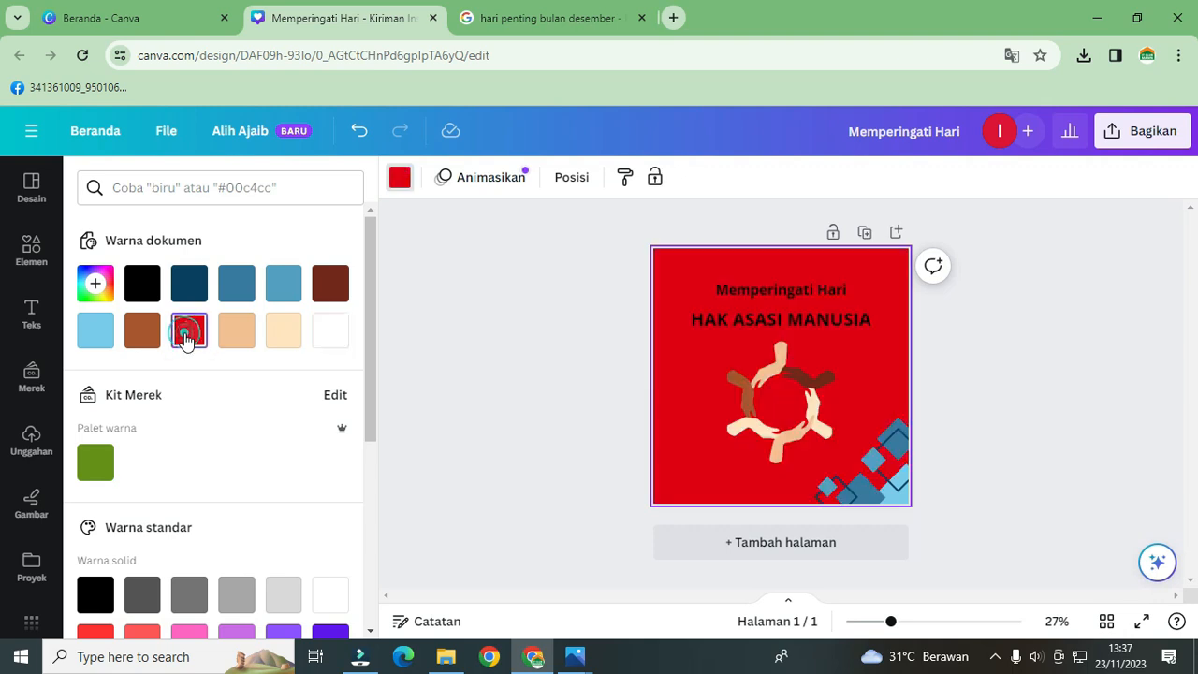
click(322, 293)
scroll(259, 365, down, 3)
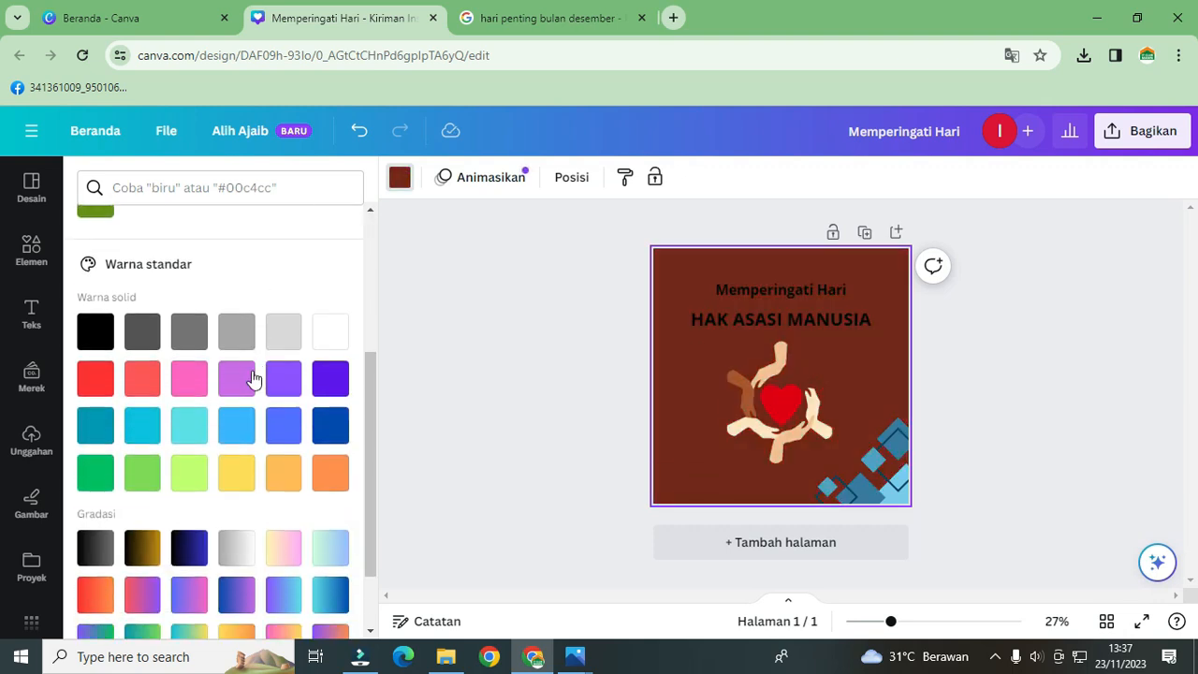
click(247, 472)
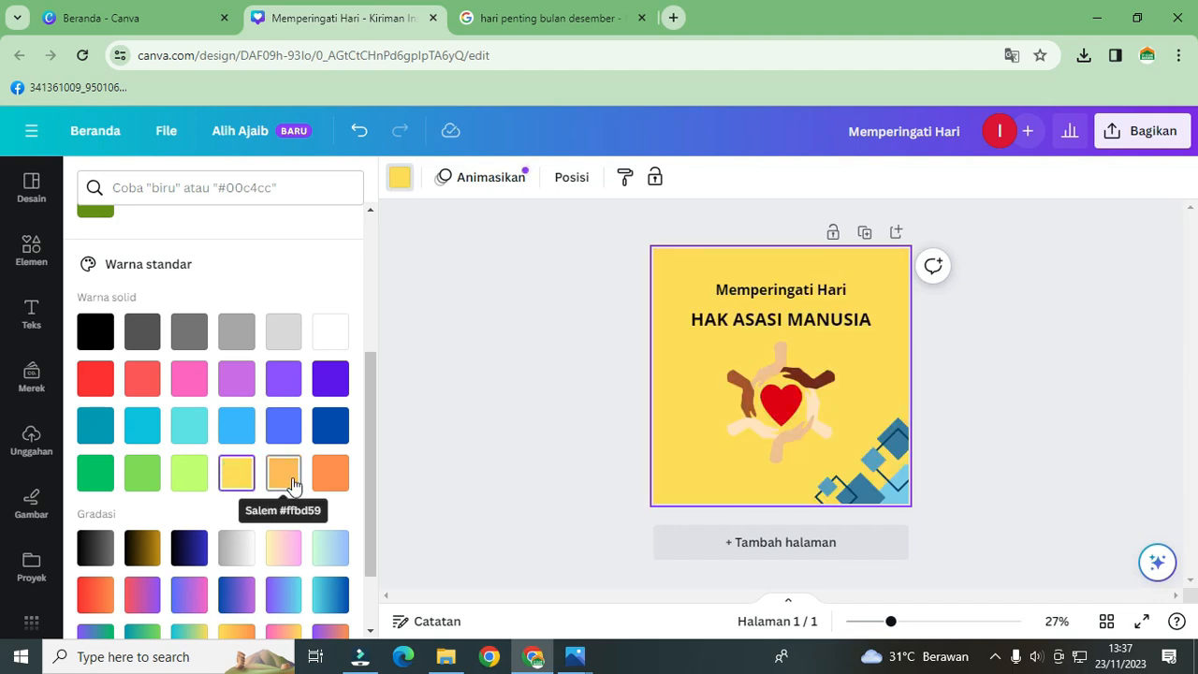
Try the solid light orange and orange page backgrounds, ending with the yellow-to-orange gradient from the standard colours
click(290, 480)
click(329, 477)
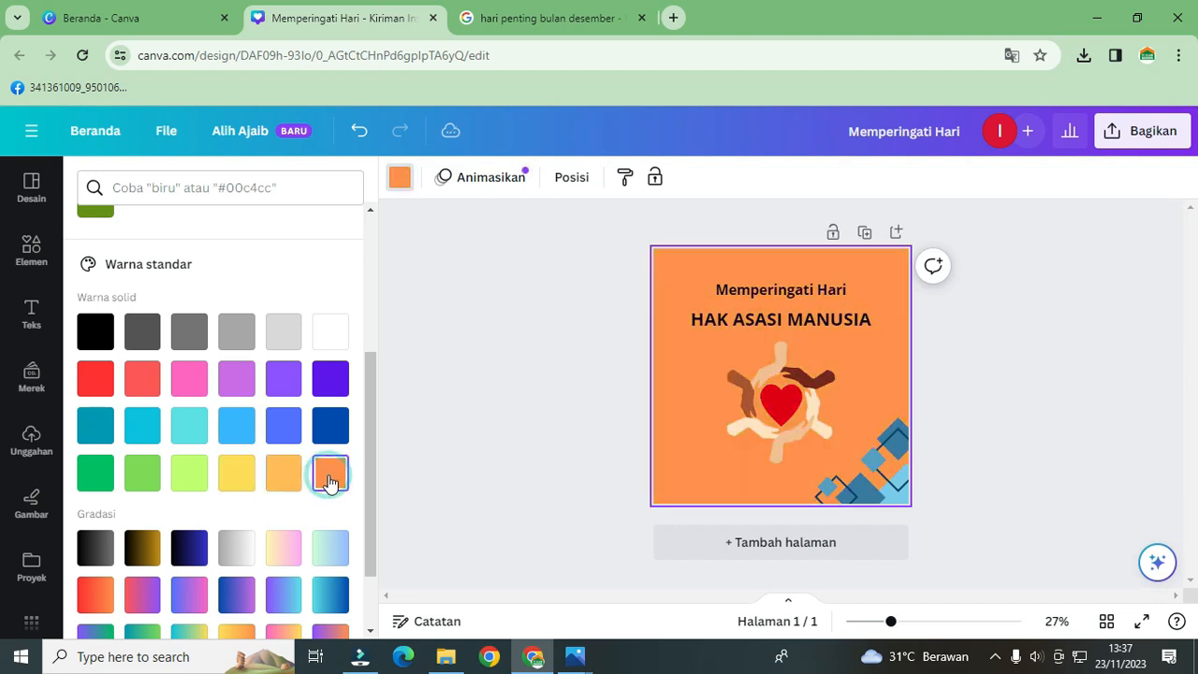
scroll(206, 482, down, 1)
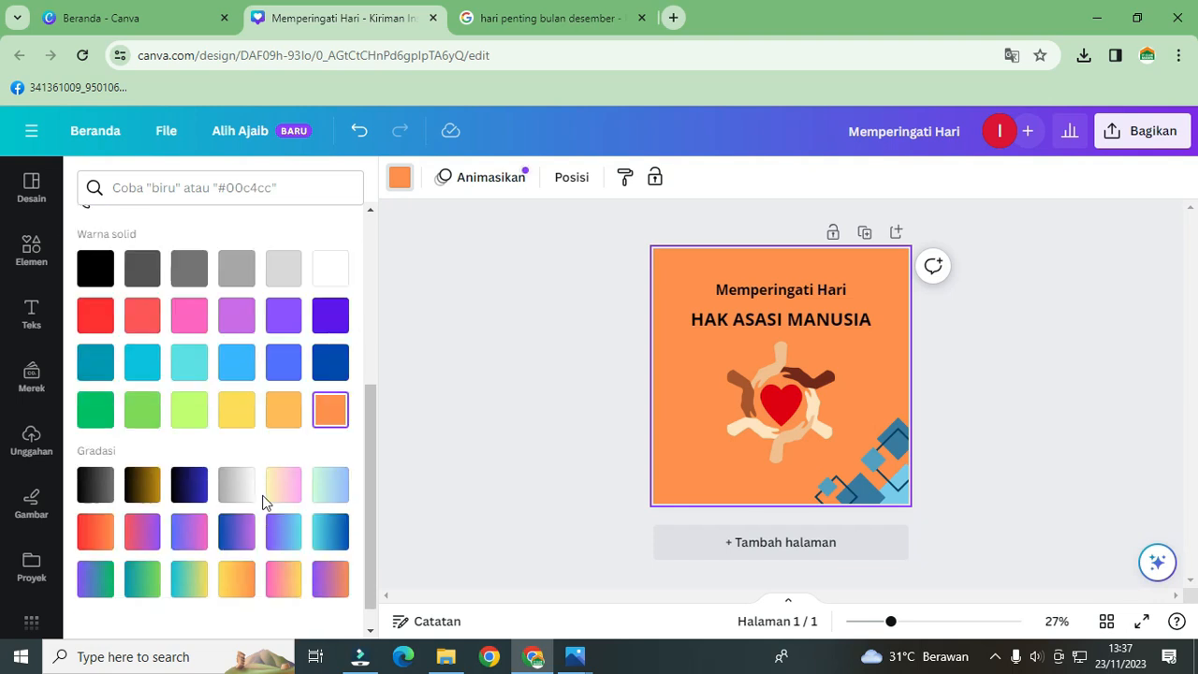
click(237, 552)
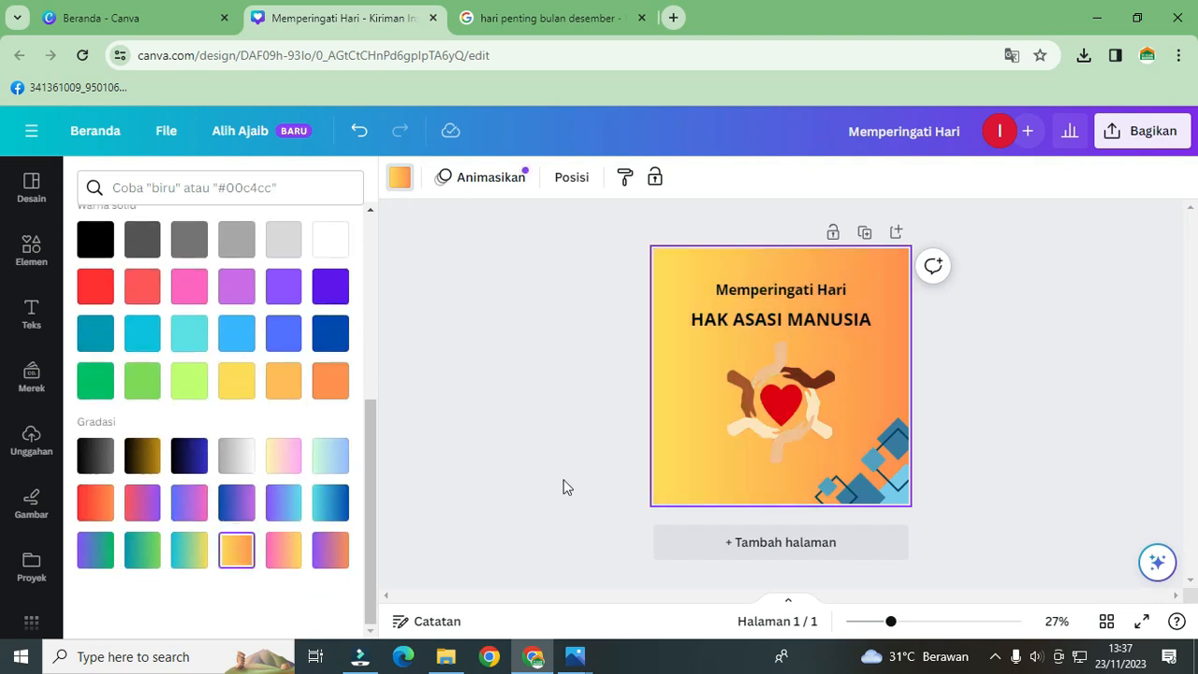
Move the "Memperingati Hari" and "HAK ASASI MANUSIA" text lines slightly lower, closer to the hands-and-heart graphic
click(992, 365)
click(821, 323)
mouse_move(813, 324)
mouse_down()
mouse_move(803, 334)
mouse_move(811, 307)
mouse_up()
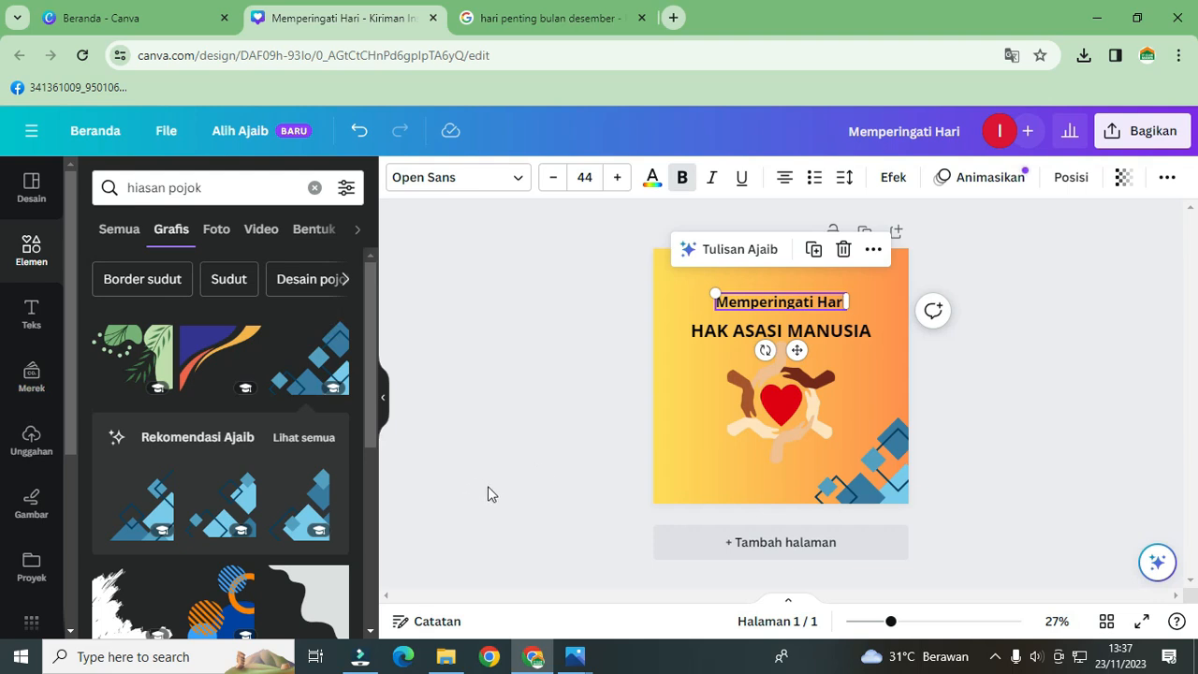
Duplicate the blue squares corner decoration and fit the copy, rotated by 180 degrees, into the page's upper-left corner
click(875, 491)
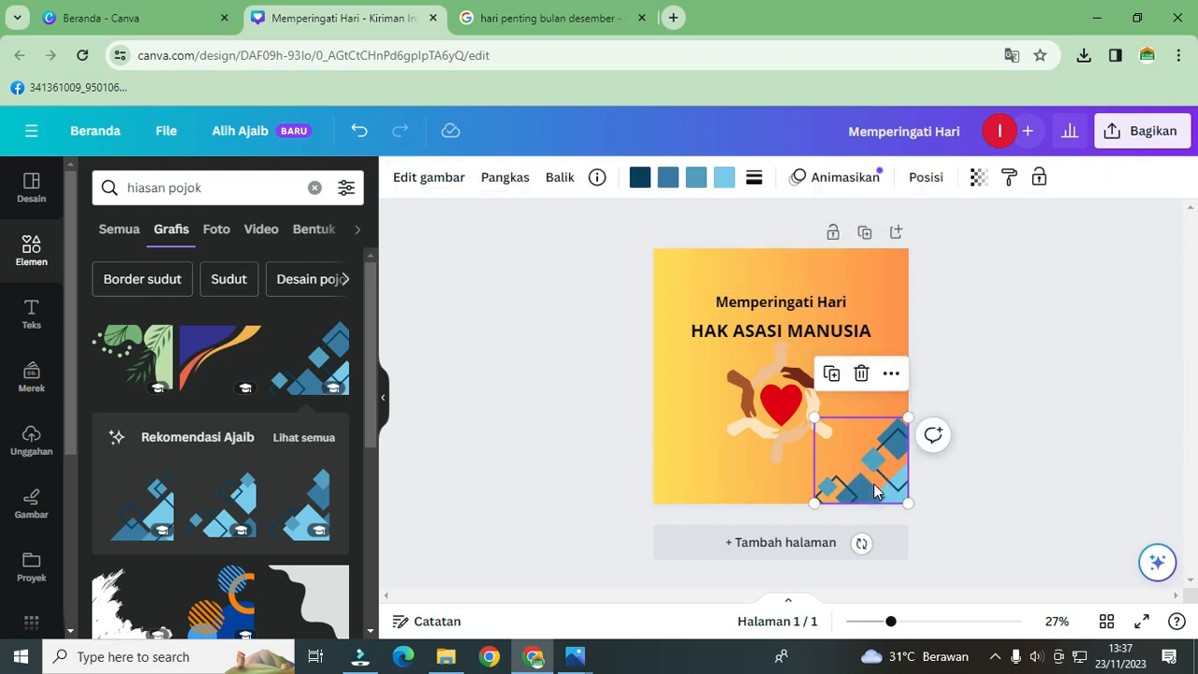
click(832, 375)
drag(872, 479, 689, 301)
drag(765, 287, 698, 275)
click(1058, 331)
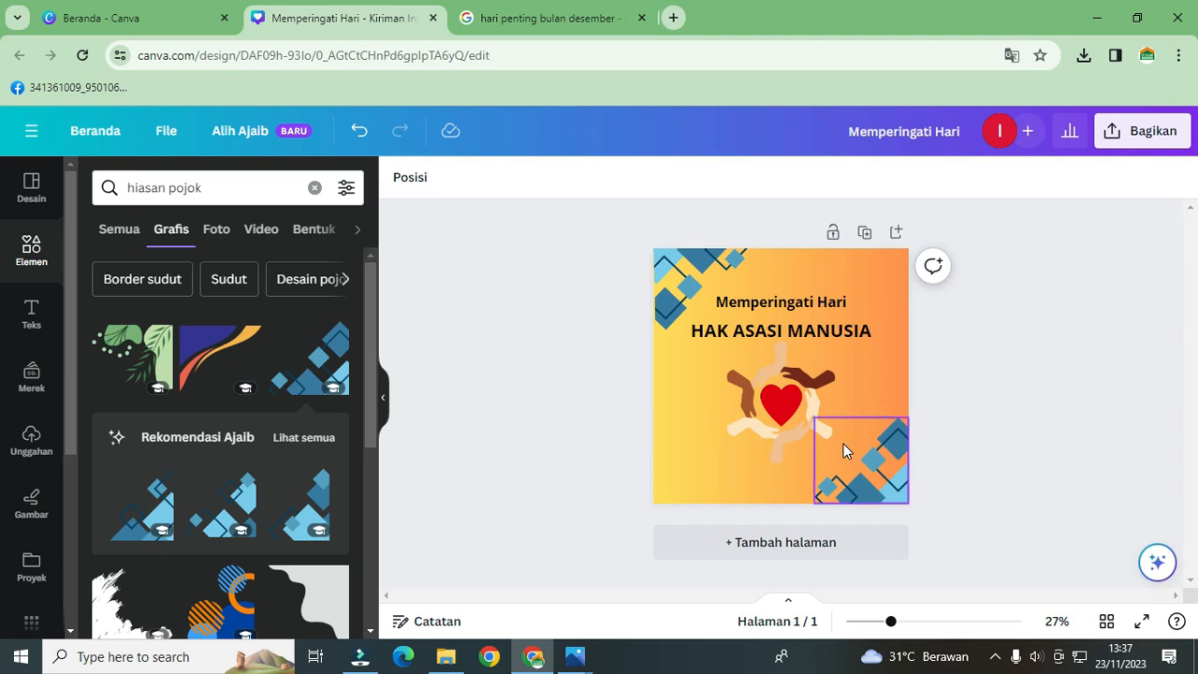
click(976, 409)
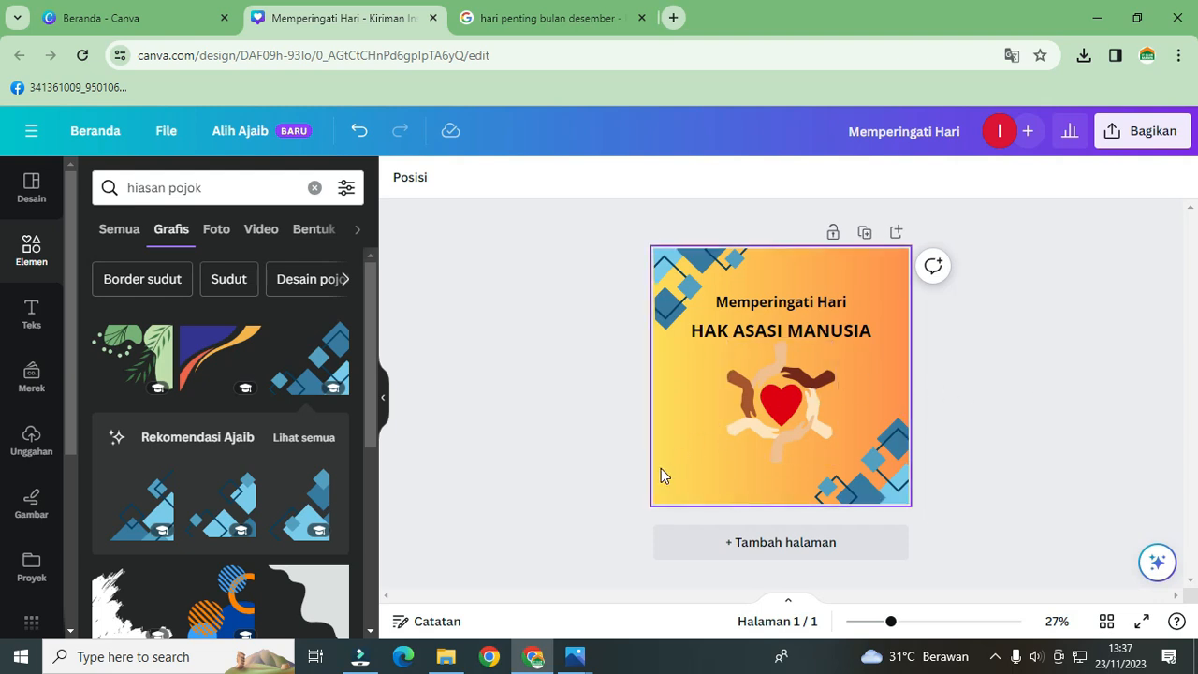
Nudge the "Memperingati Hari" line slightly lower and set the "HAK ASASI MANUSIA" line in the Shrikhand font
drag(784, 295, 786, 300)
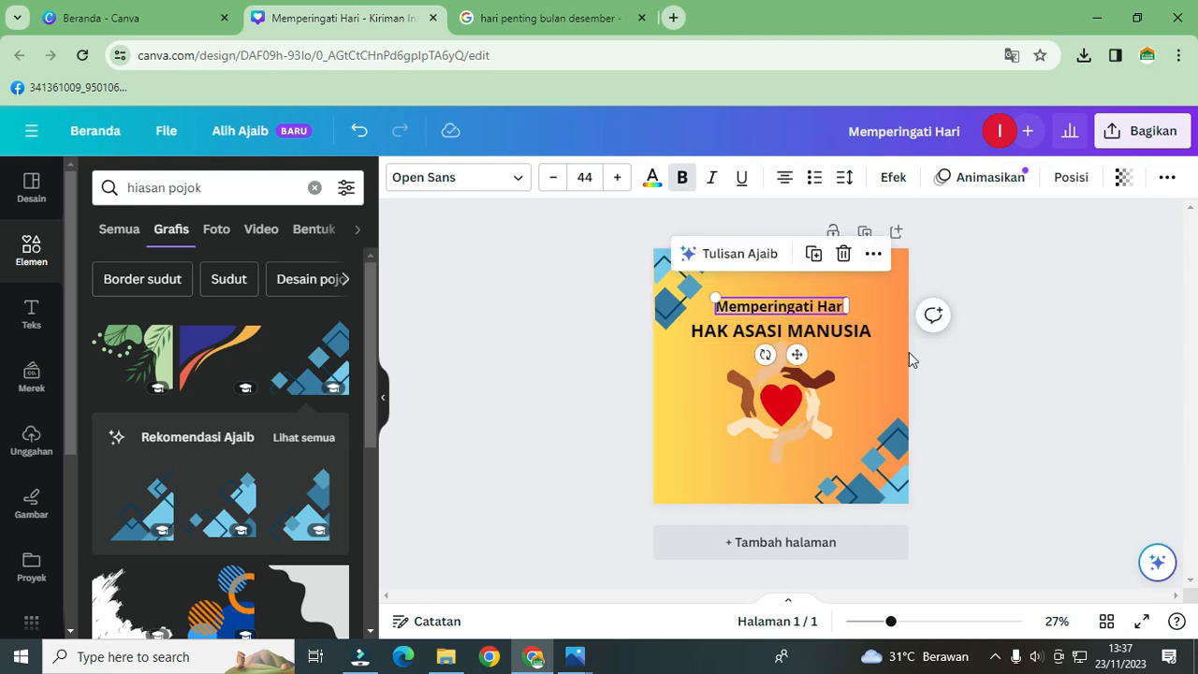
click(839, 334)
click(470, 187)
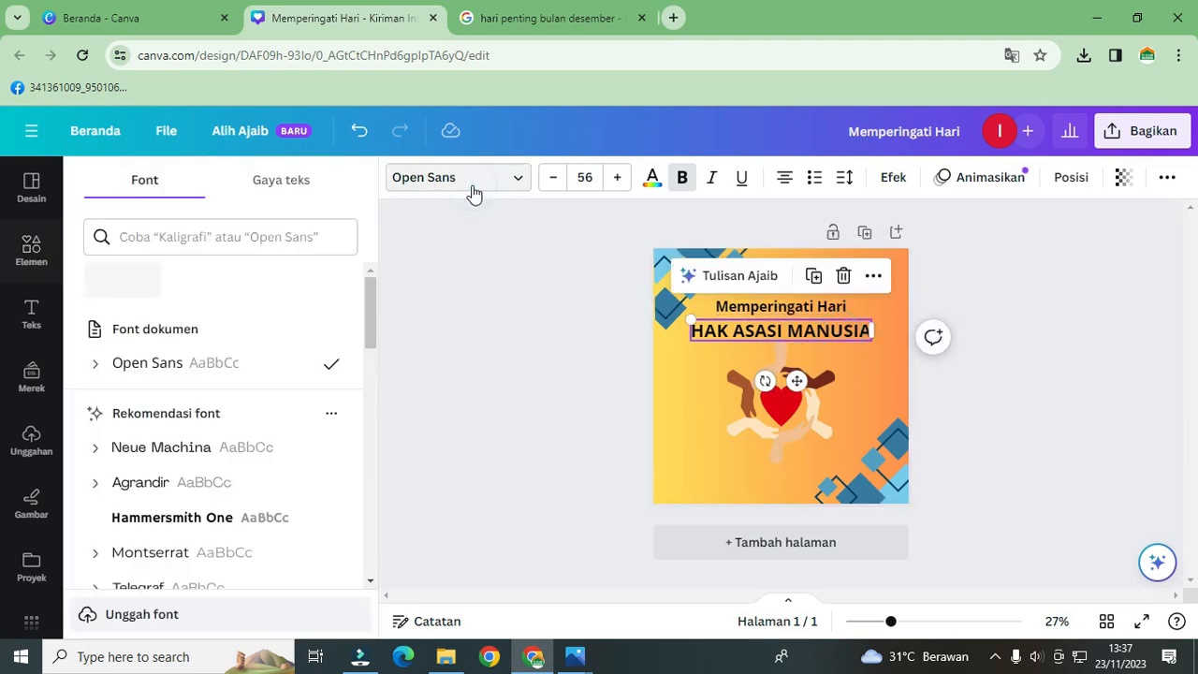
scroll(252, 365, down, 2)
scroll(237, 424, down, 10)
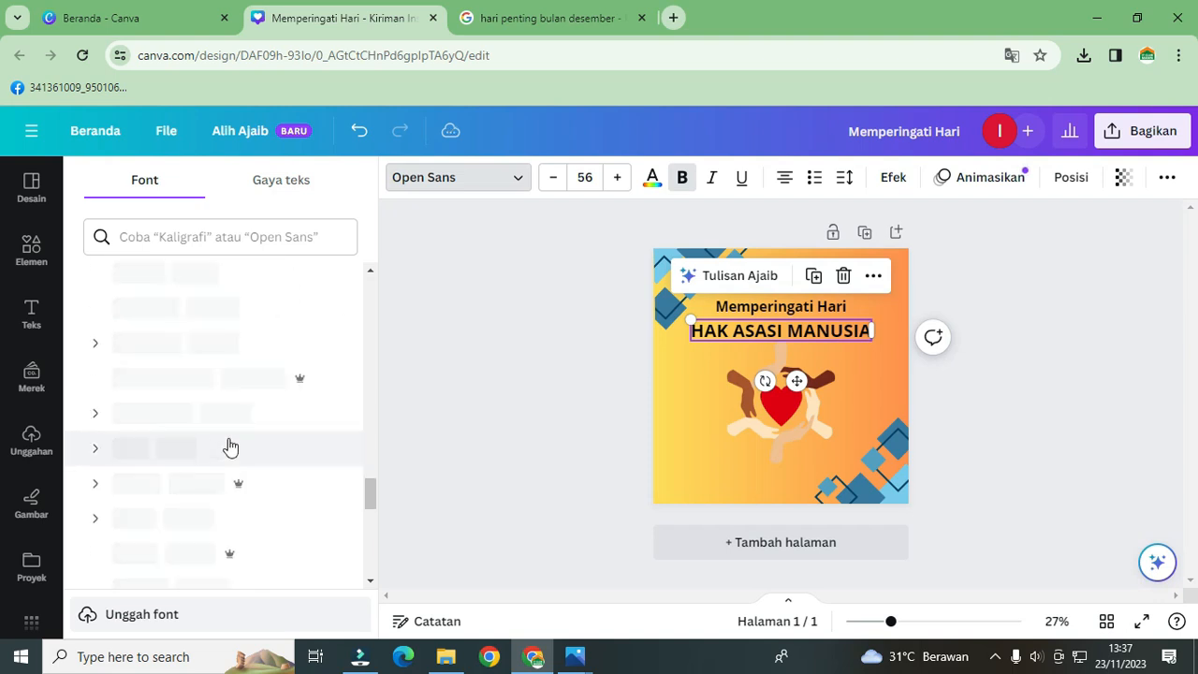
click(175, 525)
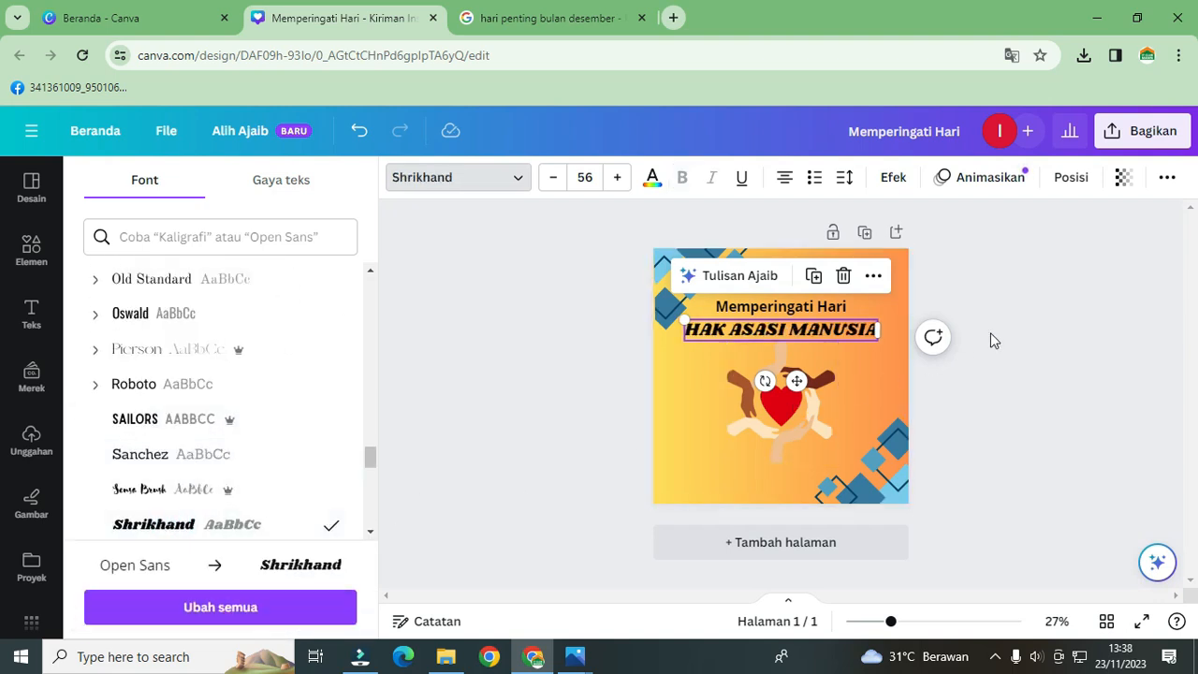
click(1050, 314)
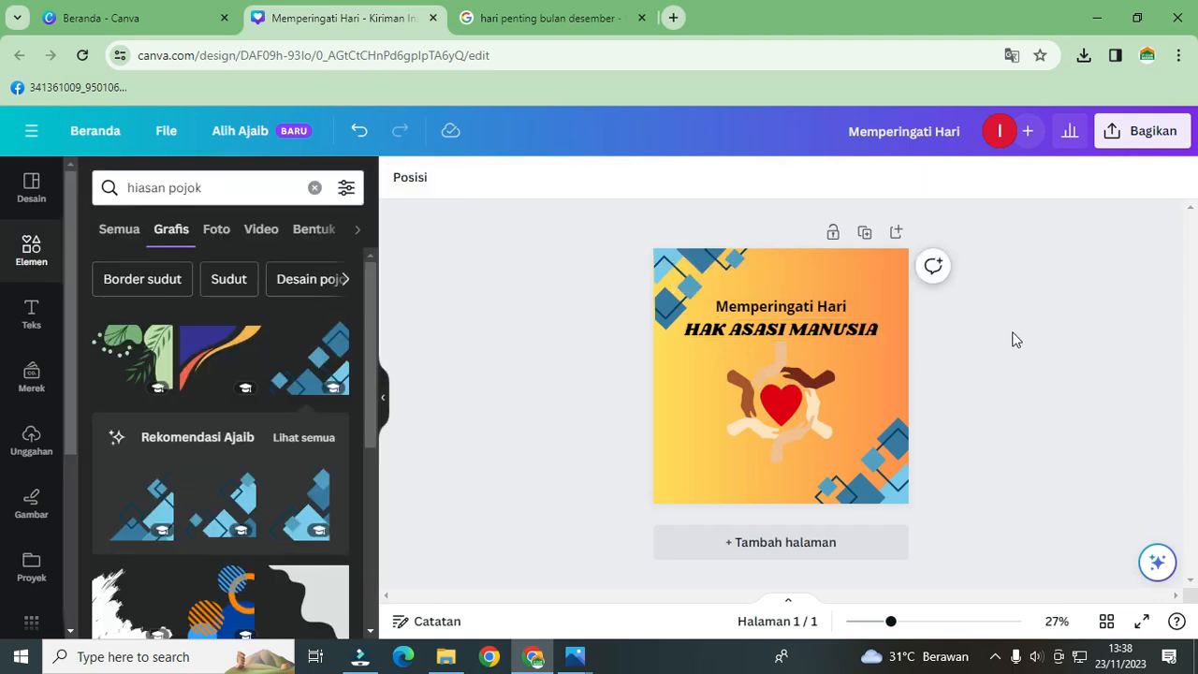
Shrink the hands-and-heart graphic slightly, keeping its upper-left corner in place below the heading
click(770, 432)
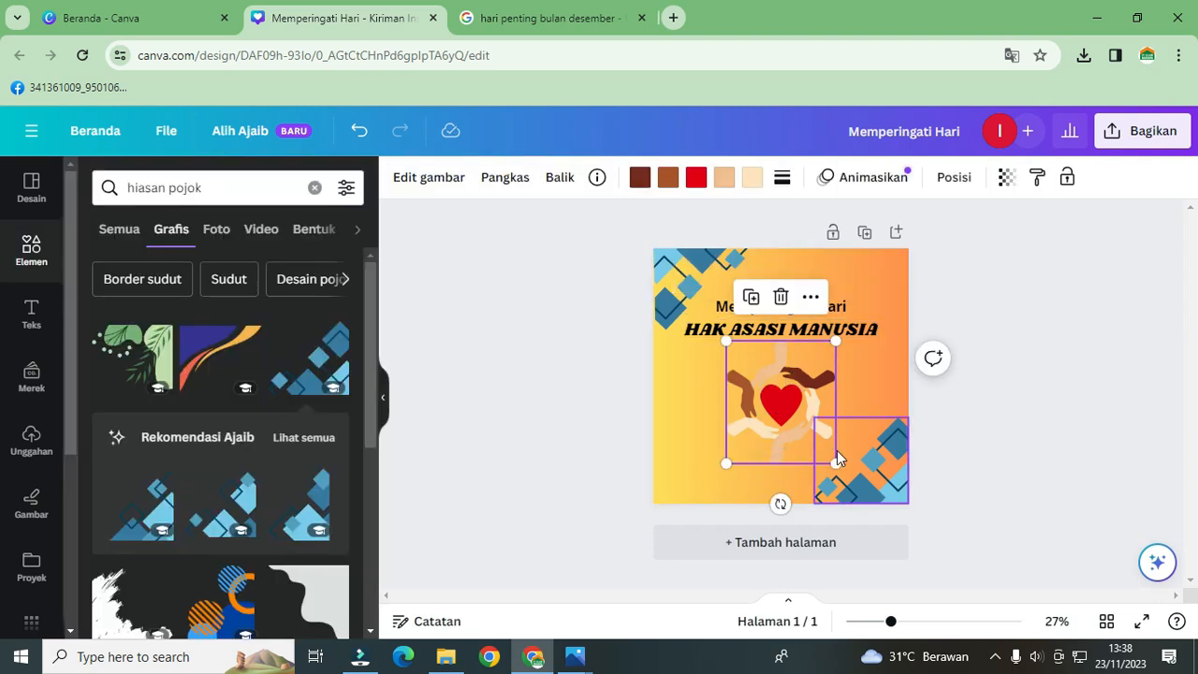
drag(831, 455, 823, 448)
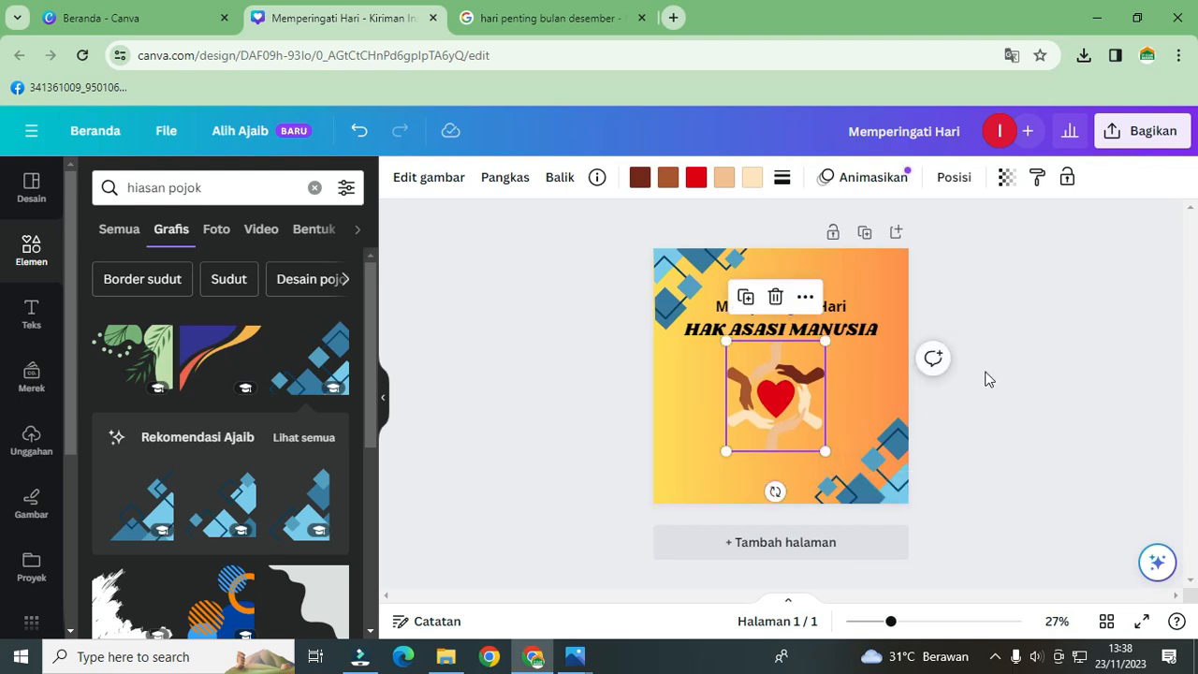
click(1023, 366)
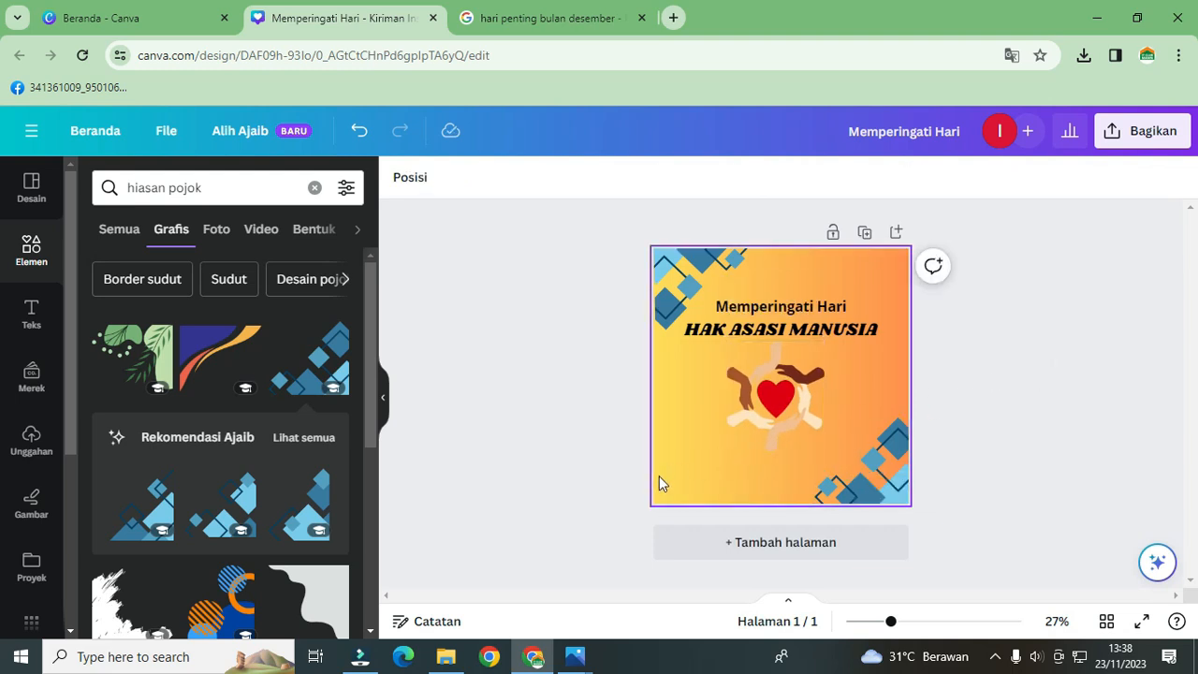
Add a subheading reading "Semua Manusia punya Hak dihormati dan disayangi" and place it, reduced in size, near the page's lower-left corner
click(27, 322)
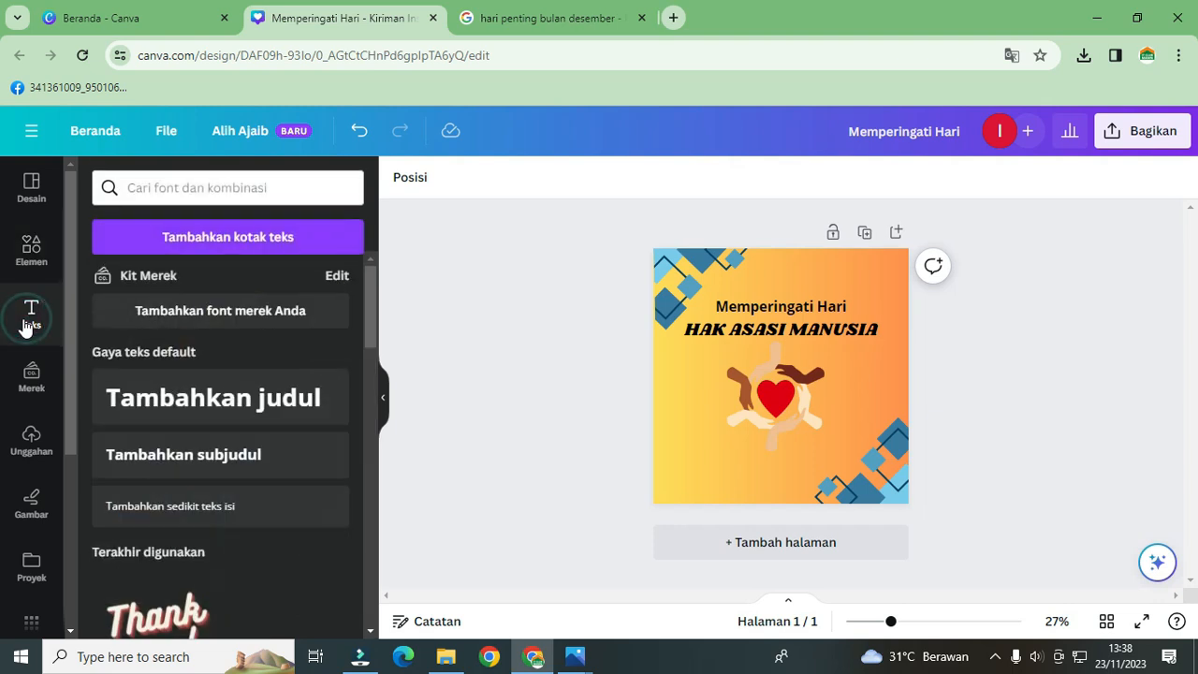
click(177, 465)
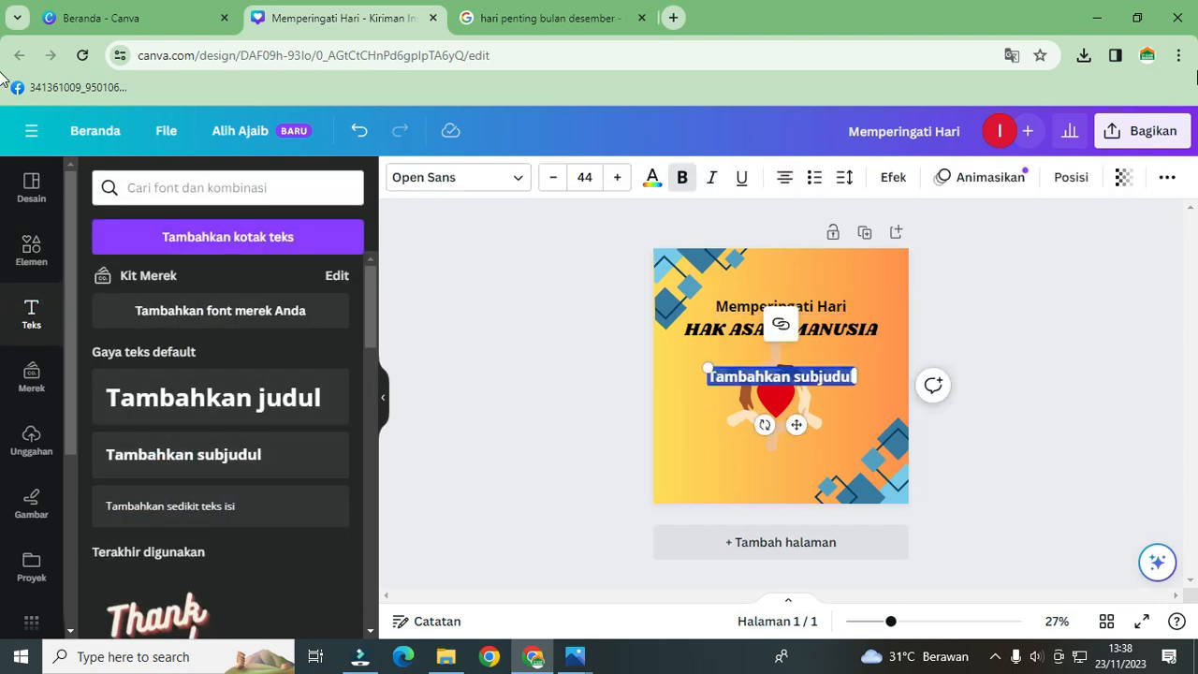
text(Sem)
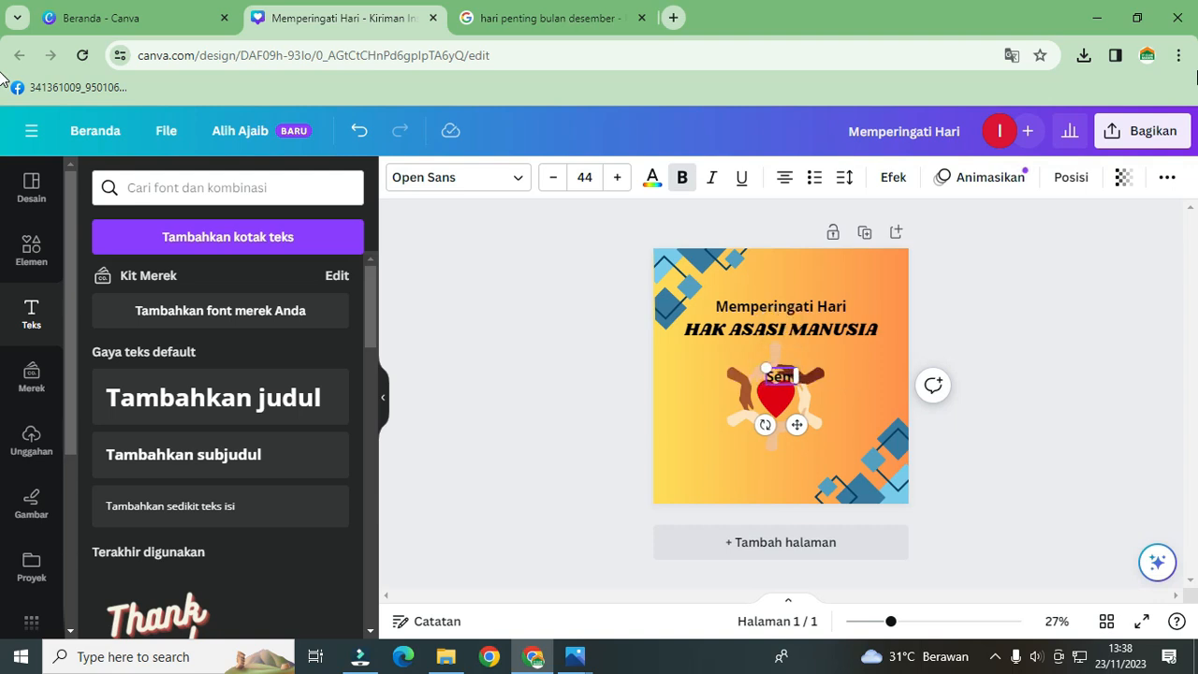
text(ua Manu)
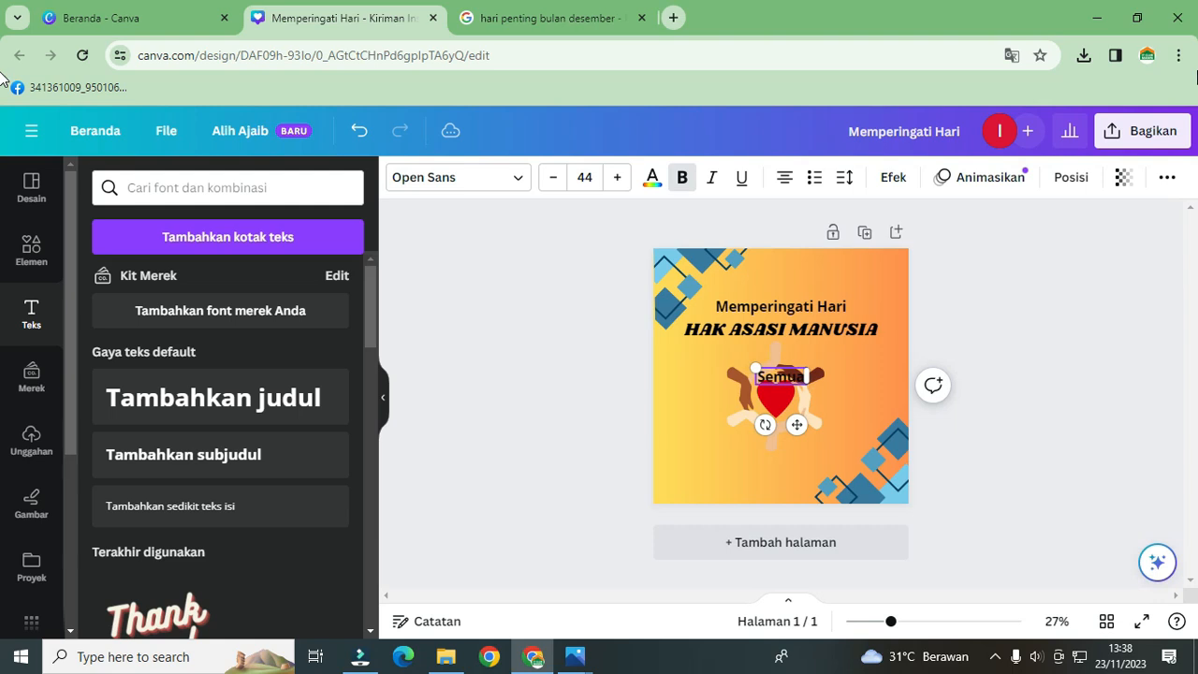
text(punya Hak dihorm)
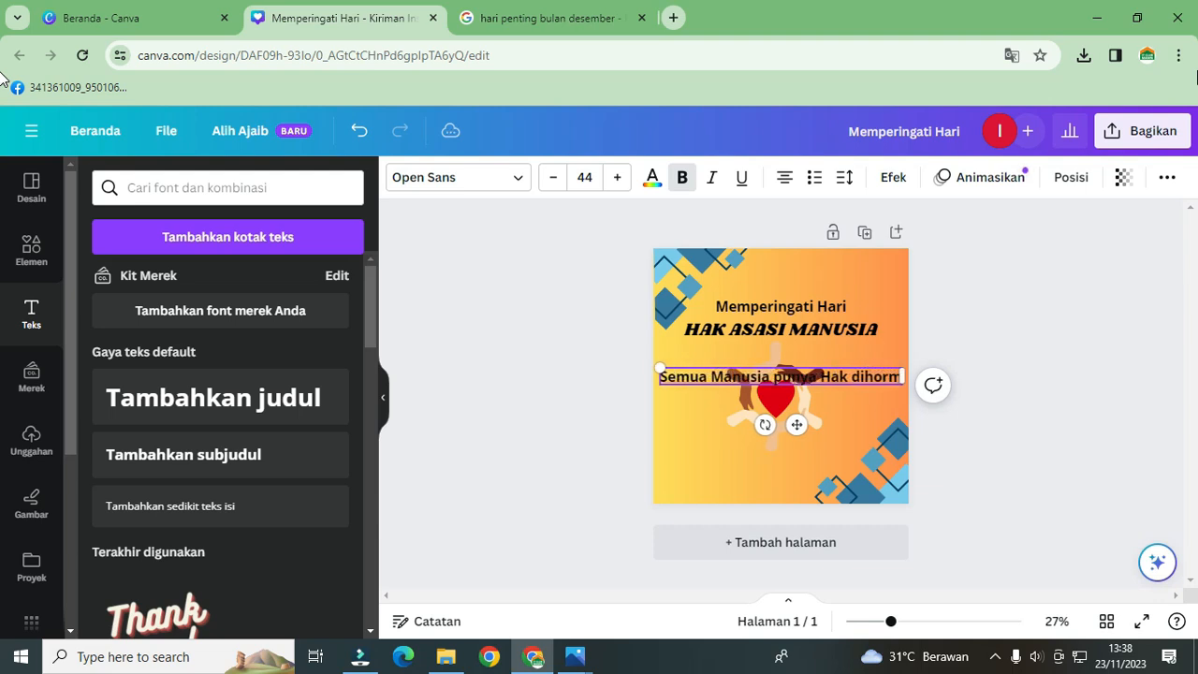
text(ati dan)
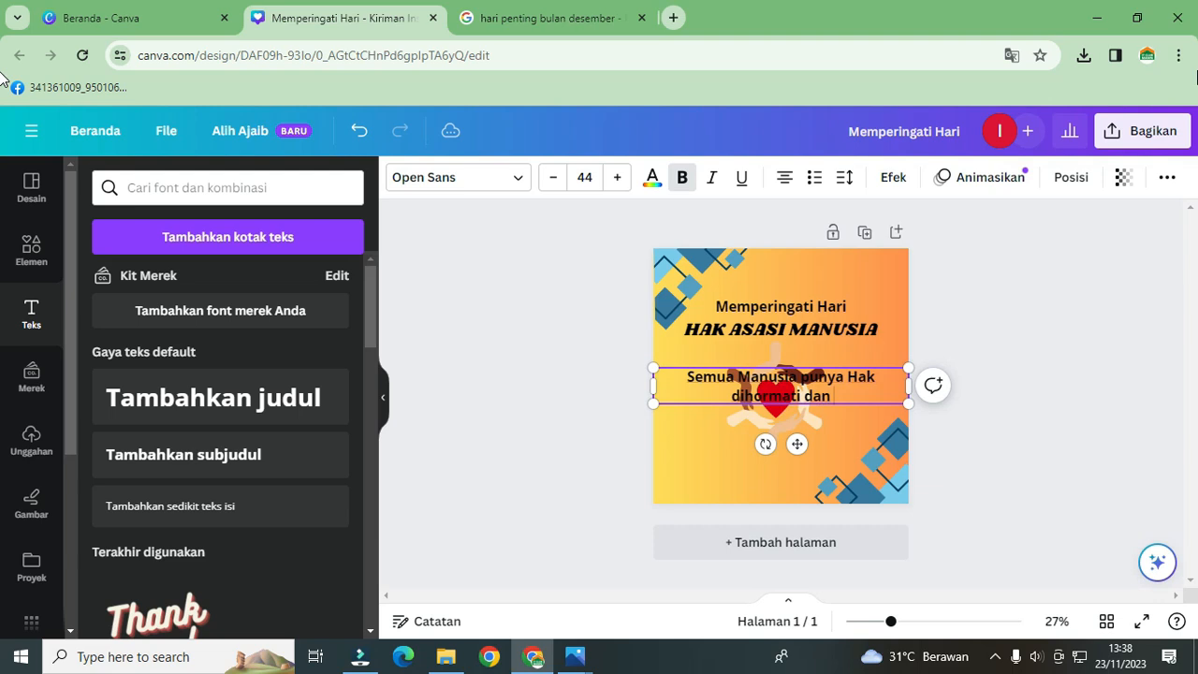
text( di)
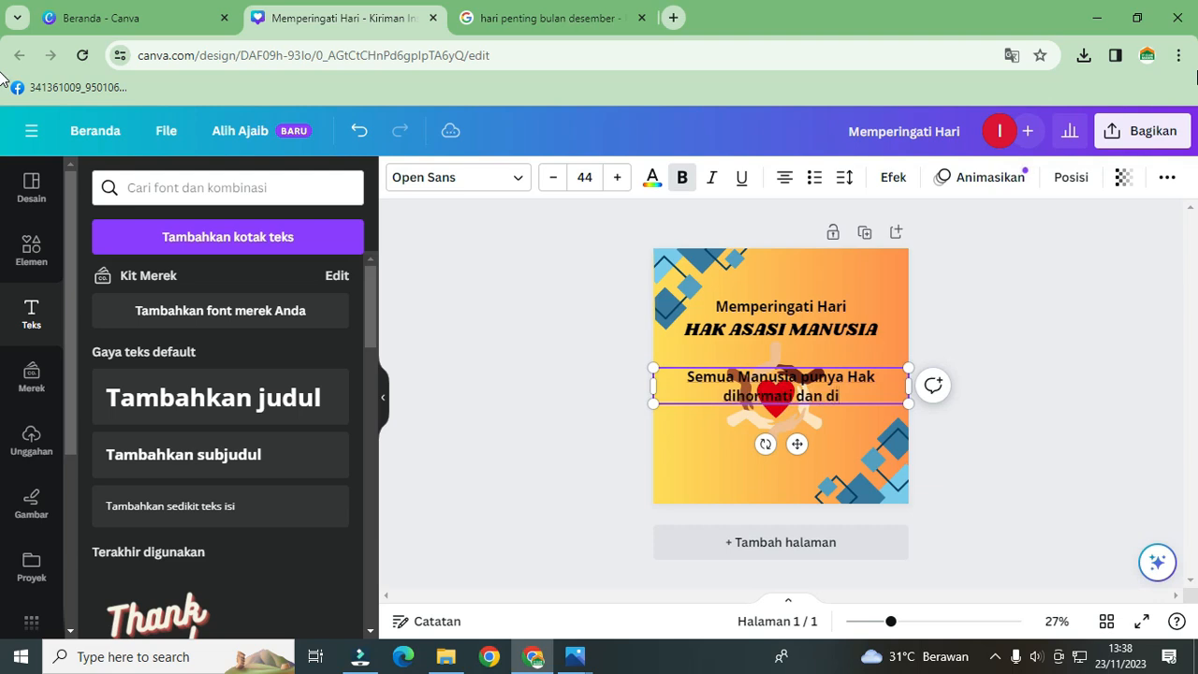
text(sayangi)
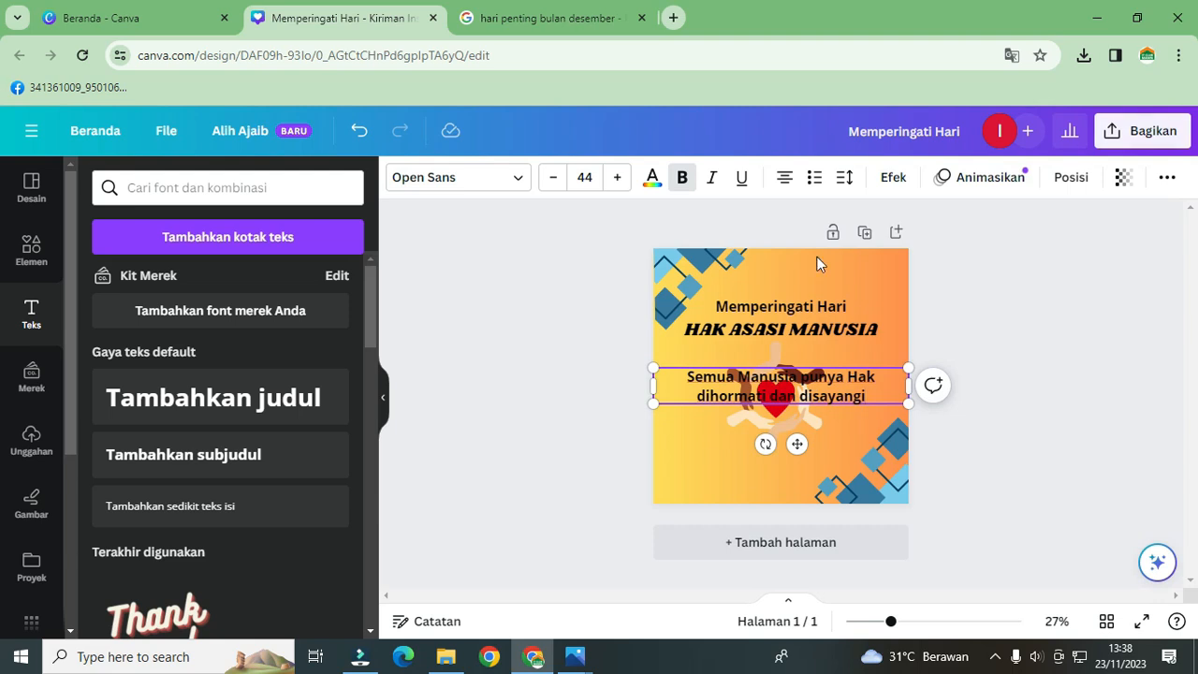
drag(647, 366, 738, 478)
click(994, 326)
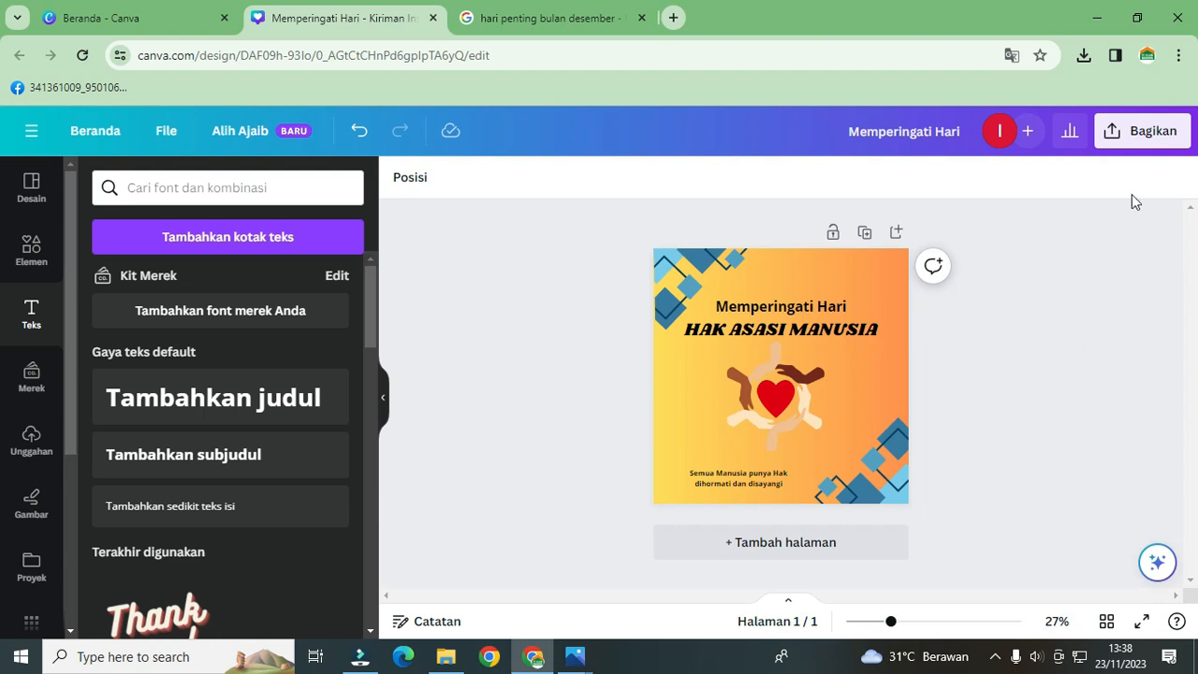
Download the design as a PNG at 1,080 × 1,080 pixels and open the downloaded Memperingati Hari.png for viewing
click(1149, 132)
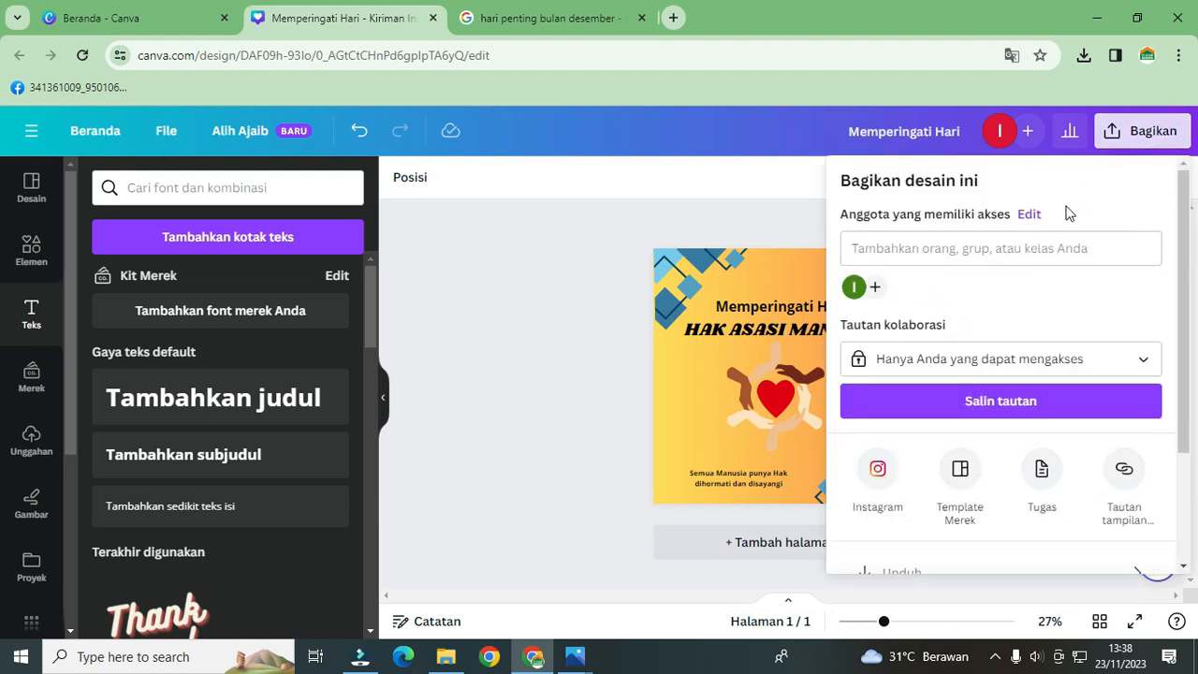
scroll(967, 327, down, 2)
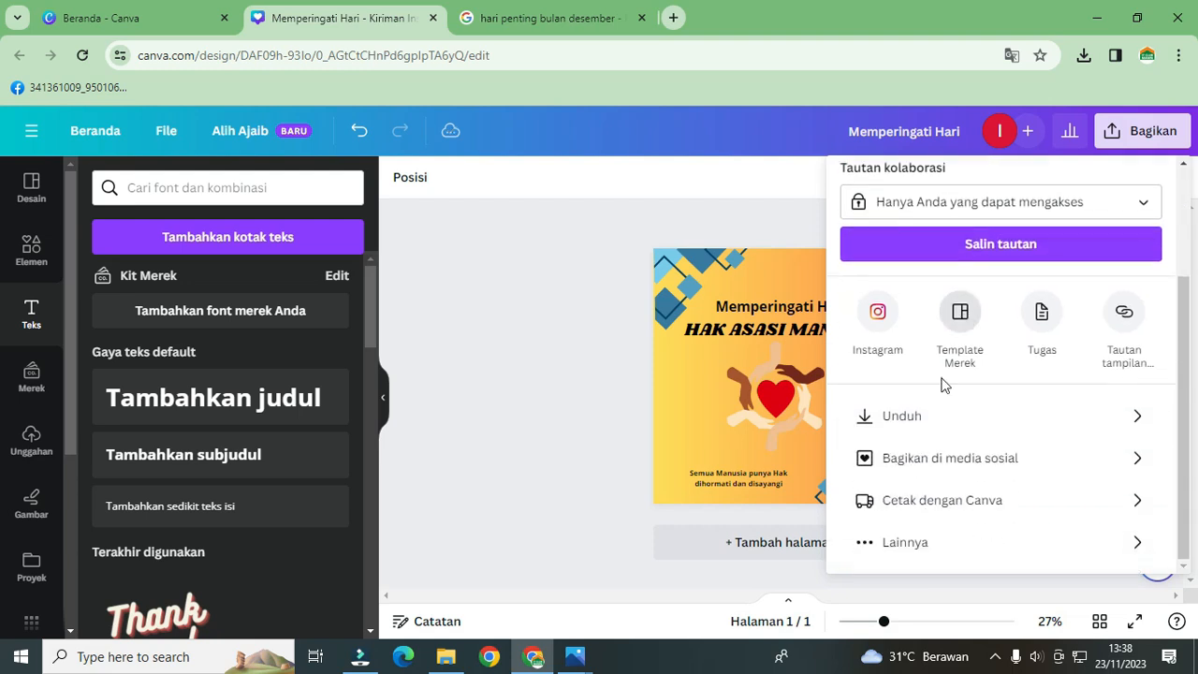
click(927, 419)
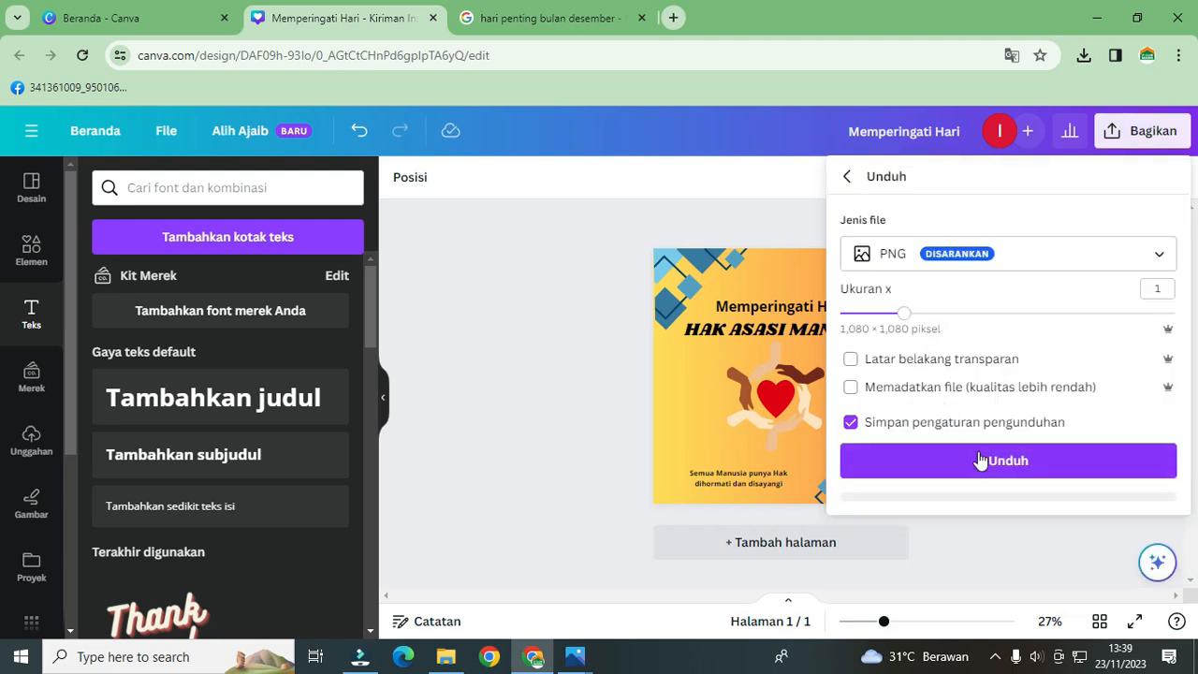
click(980, 460)
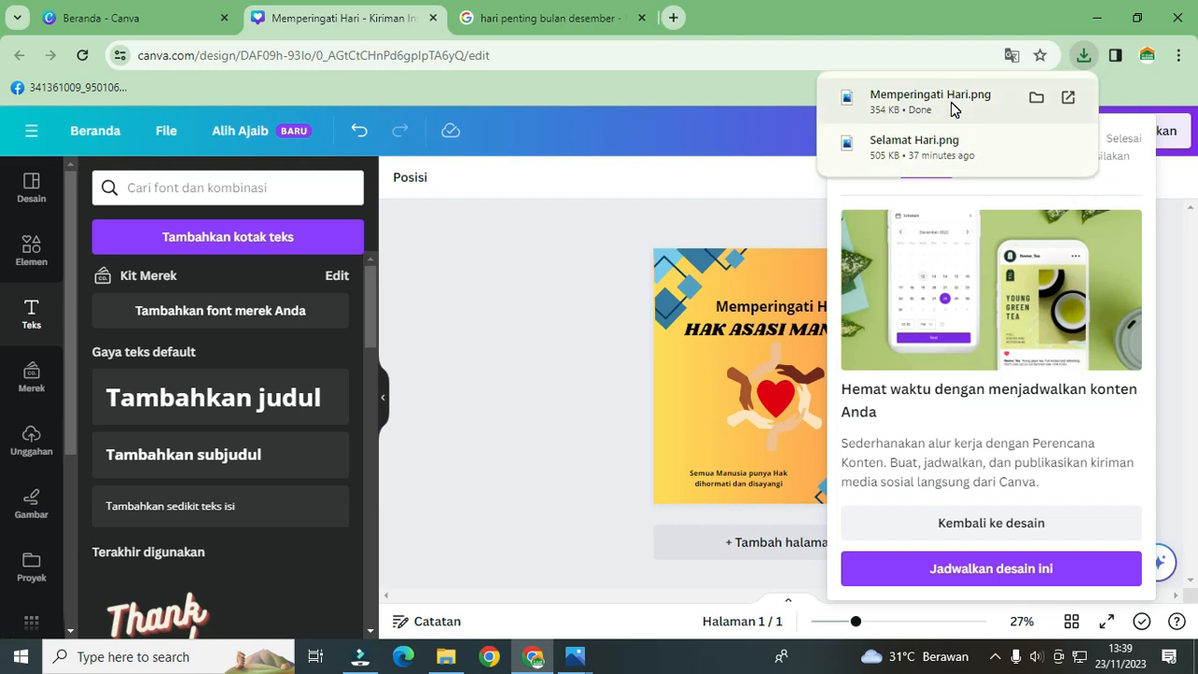
click(951, 105)
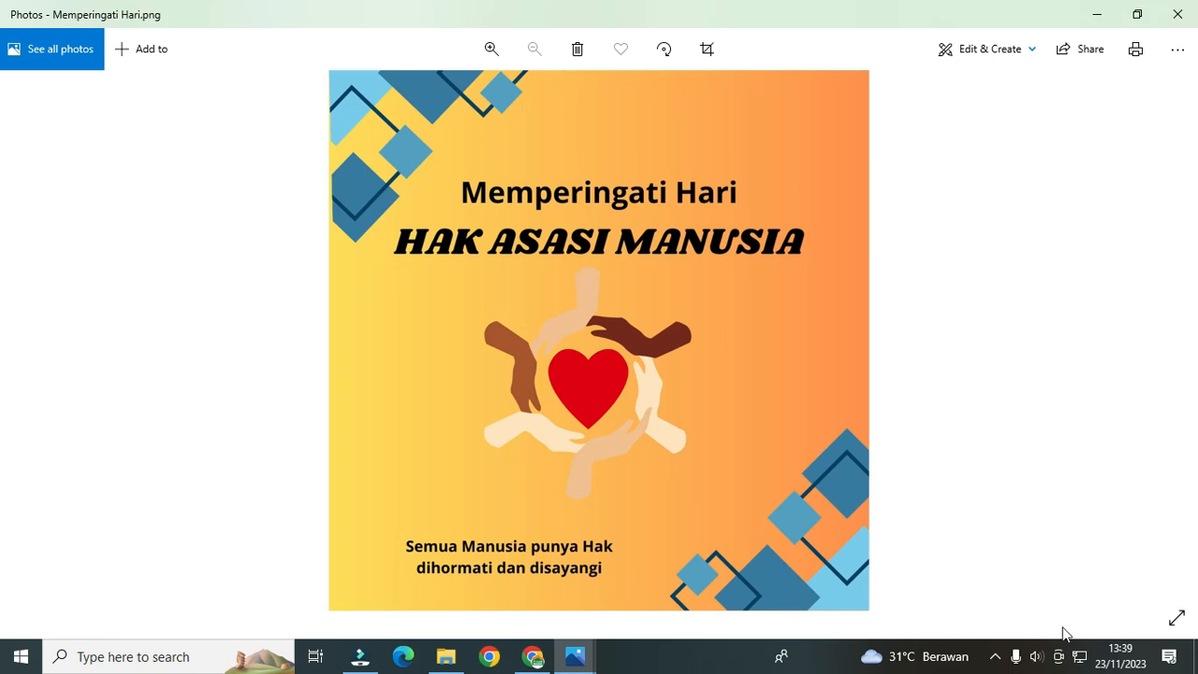
click(994, 655)
right_click(999, 620)
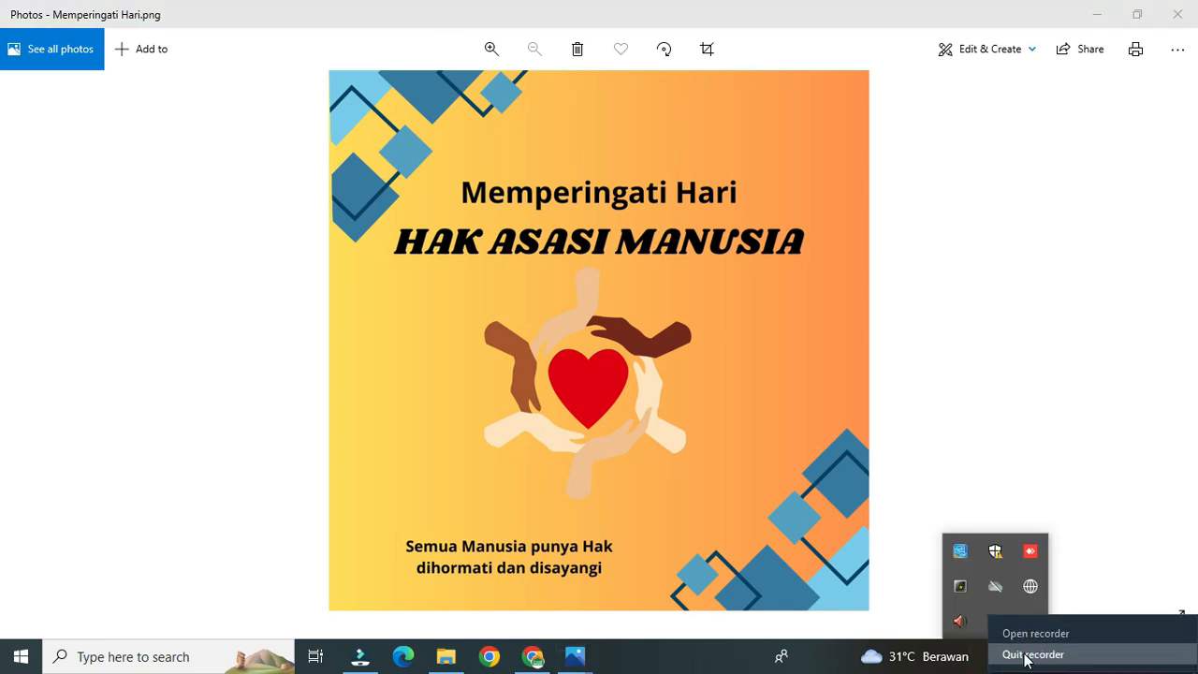